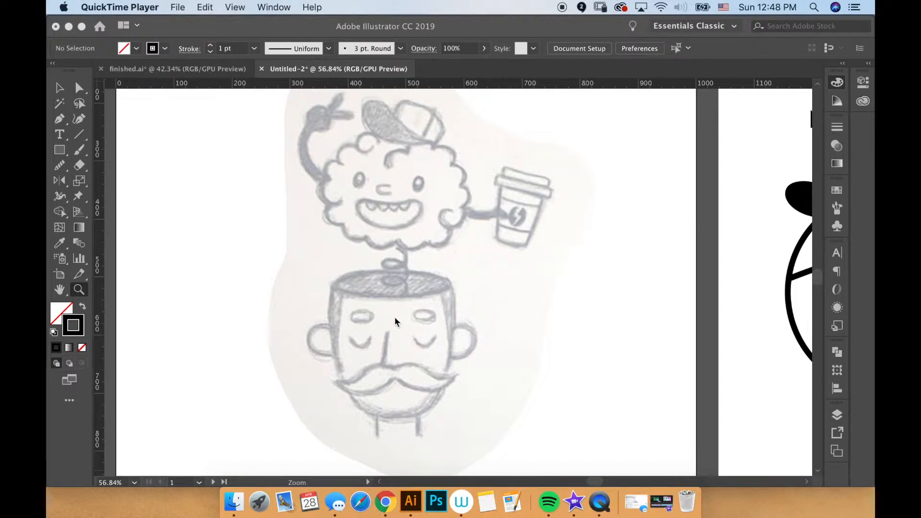
Set up the Pen tool with no fill and a black 1 pt stroke for tracing the sketched face.
click(416, 363)
drag(408, 348, 431, 311)
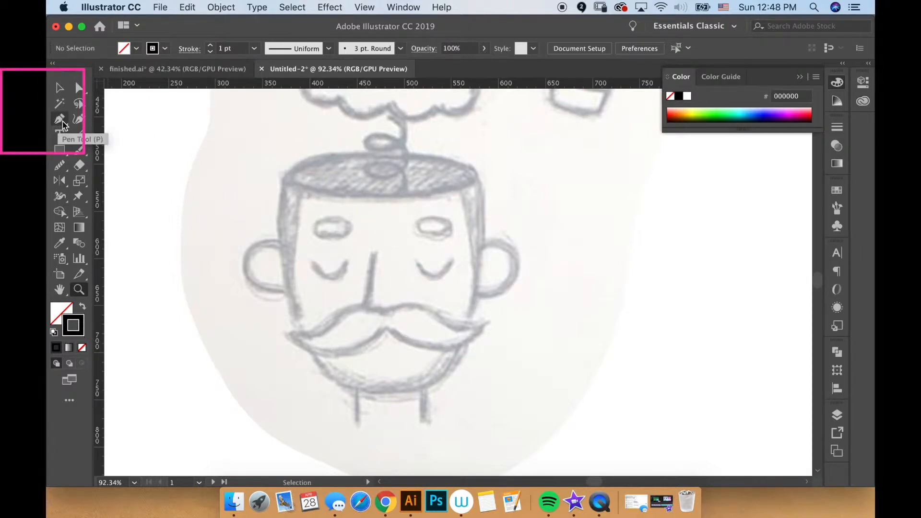
click(61, 121)
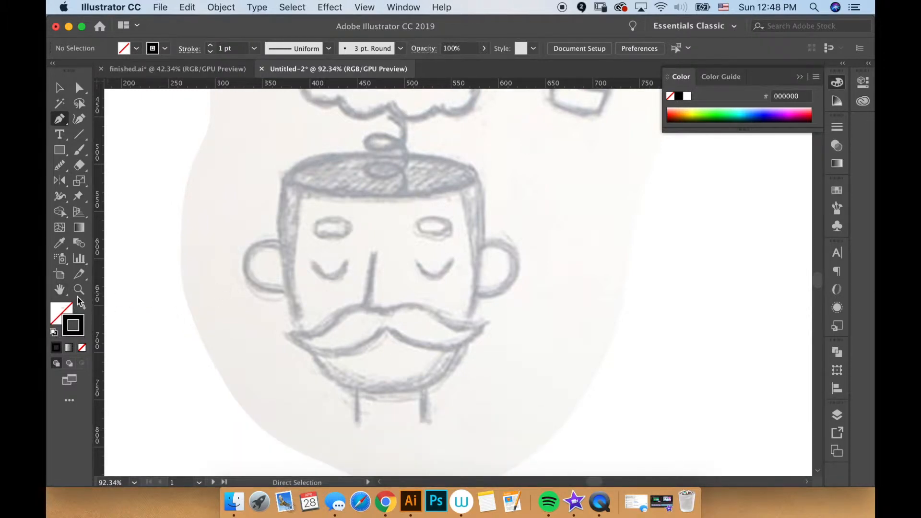
click(65, 309)
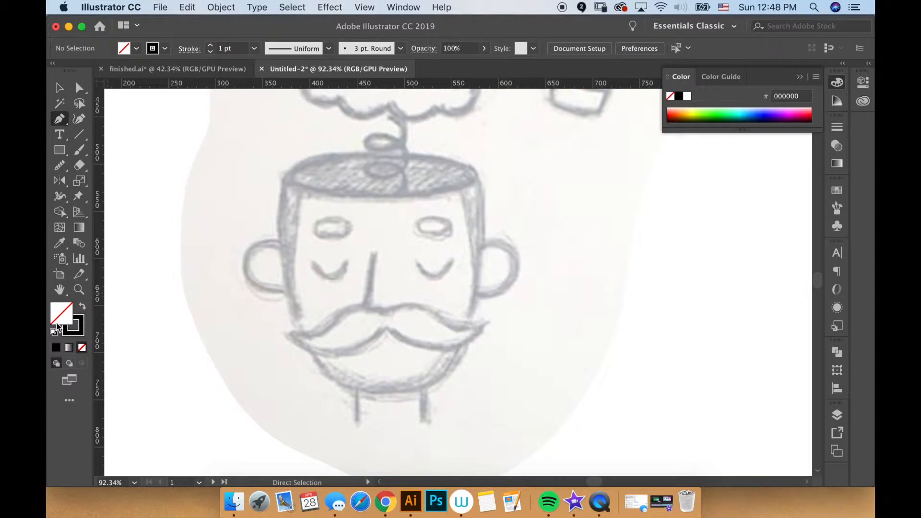
click(76, 323)
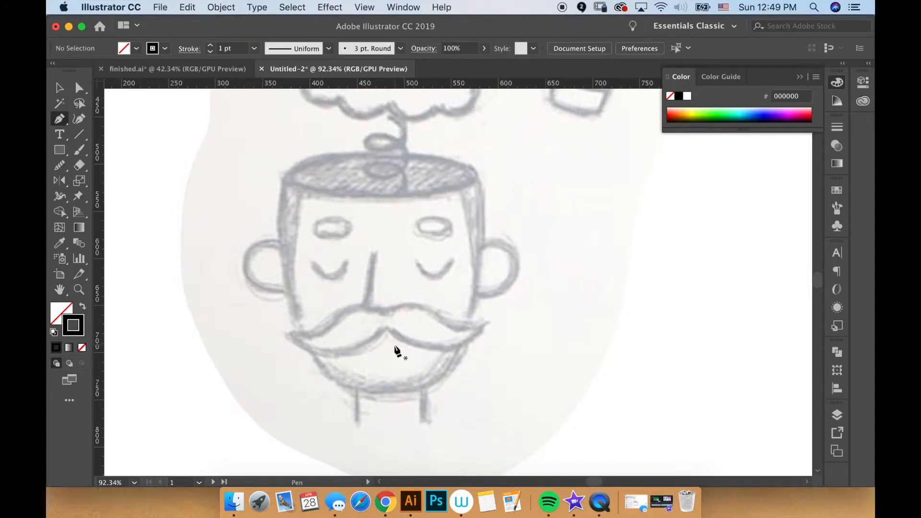
Trace the left half of the mustache with many closely spaced anchor points, and delete that path.
click(383, 313)
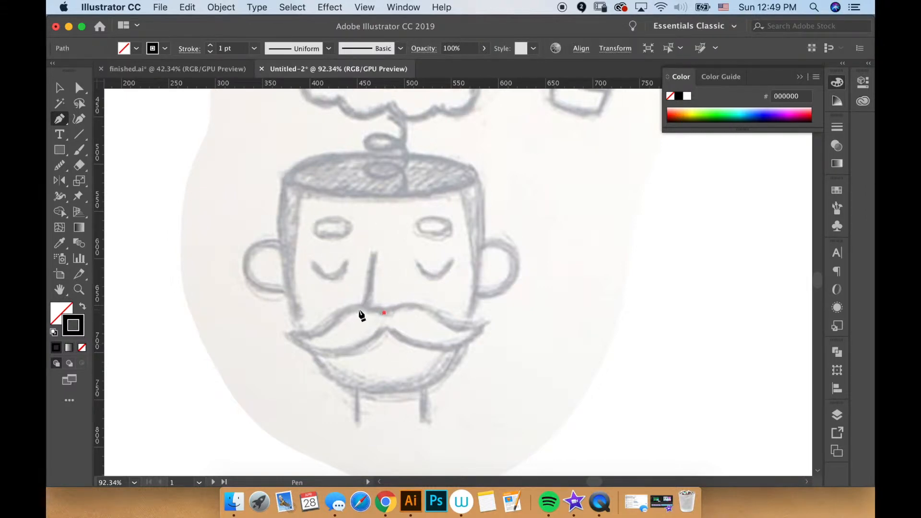
drag(350, 306, 340, 315)
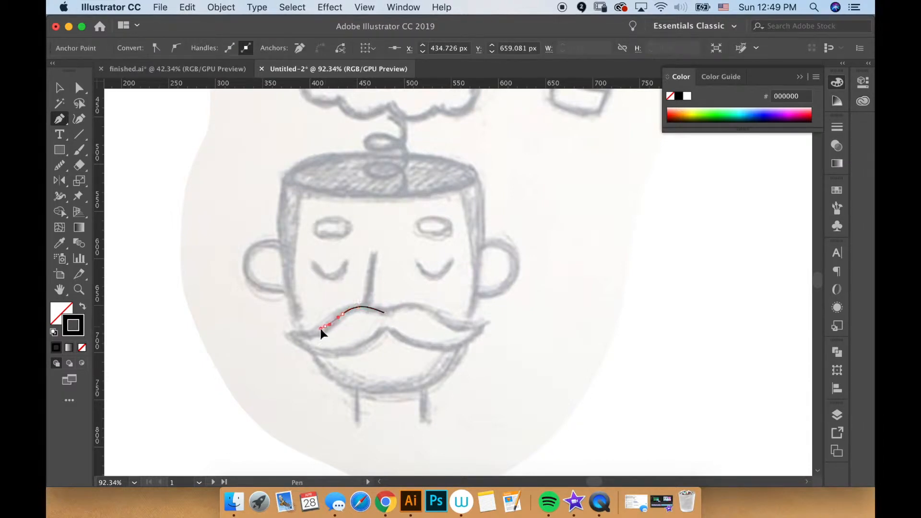
drag(305, 331, 385, 327)
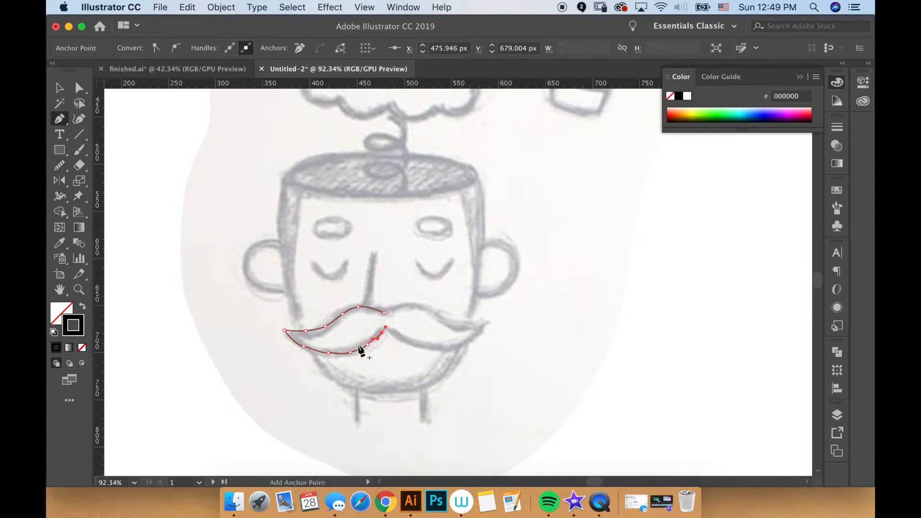
key(BackSpace)
key(BackSpace)
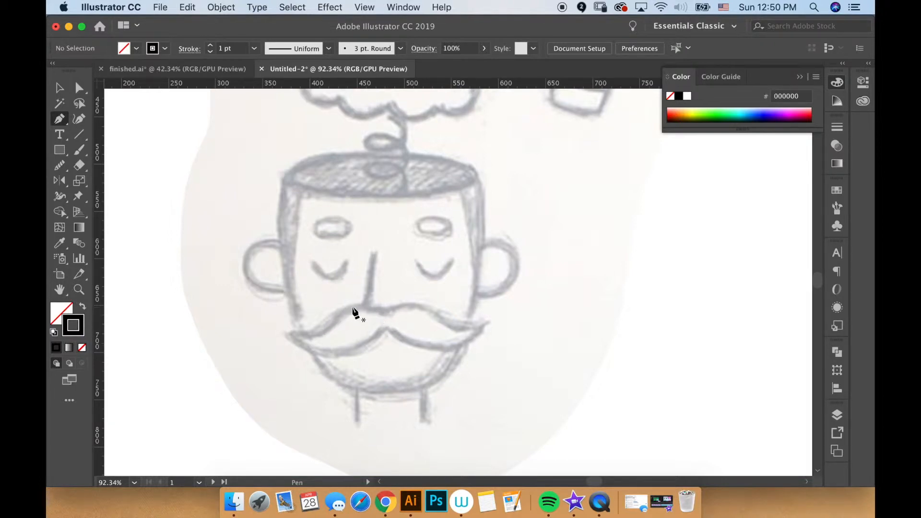
Trace the upper edge of the mustache's left half from the centre to the tip with four anchor points.
click(385, 313)
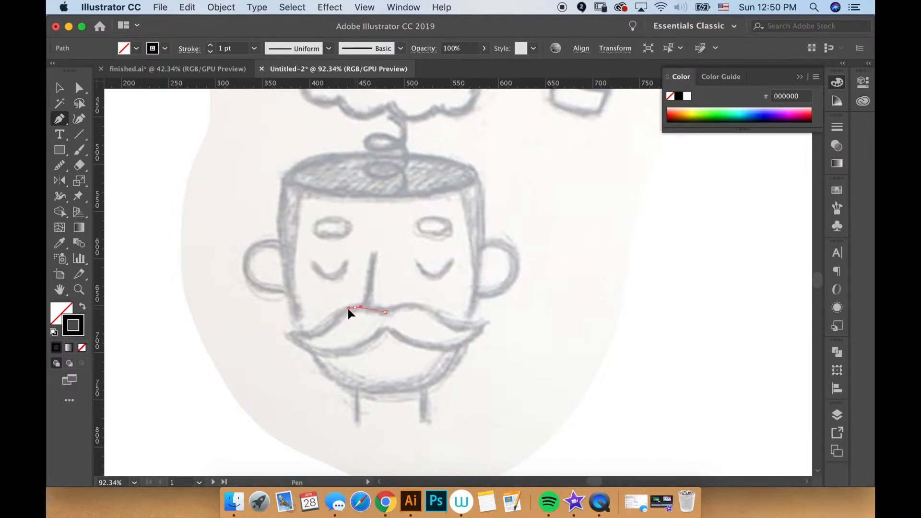
click(355, 308)
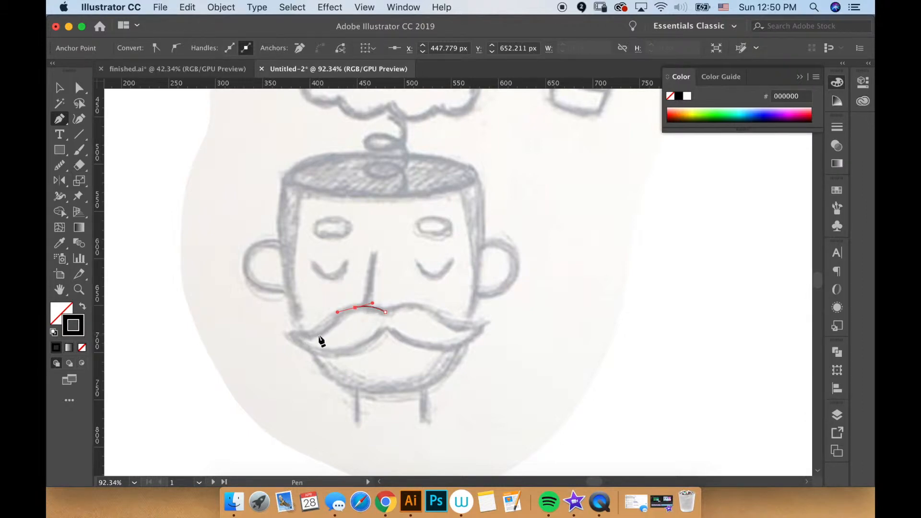
drag(312, 336, 303, 337)
click(288, 335)
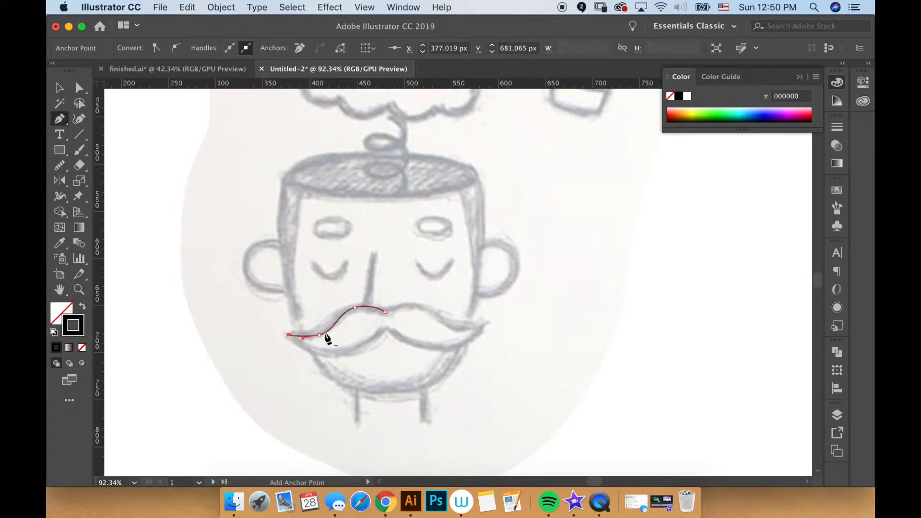
Nudge the anchor point near the mustache's left tip onto the sketch line and reselect the path.
key(a)
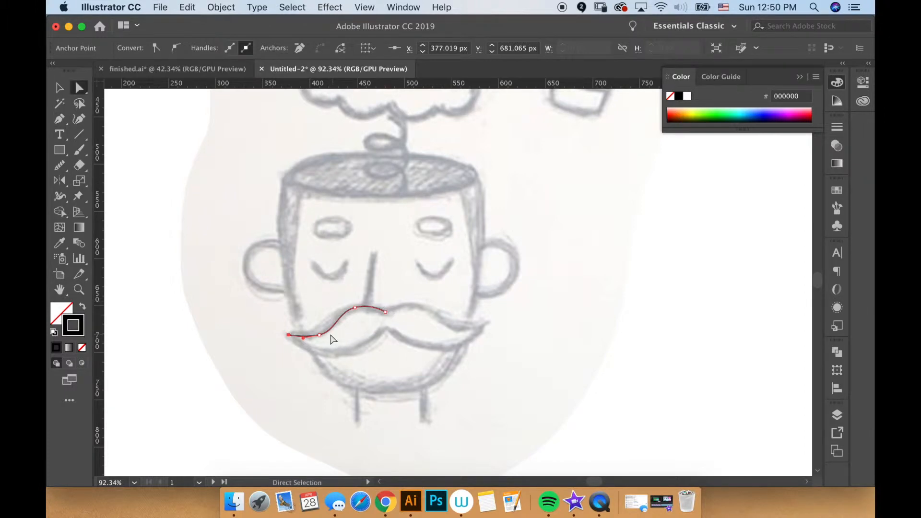
click(319, 333)
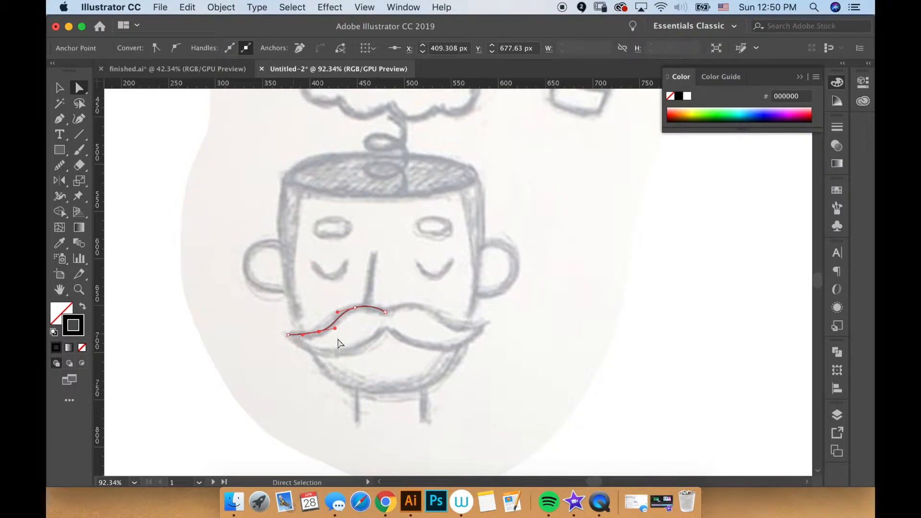
key(v)
click(365, 338)
click(366, 308)
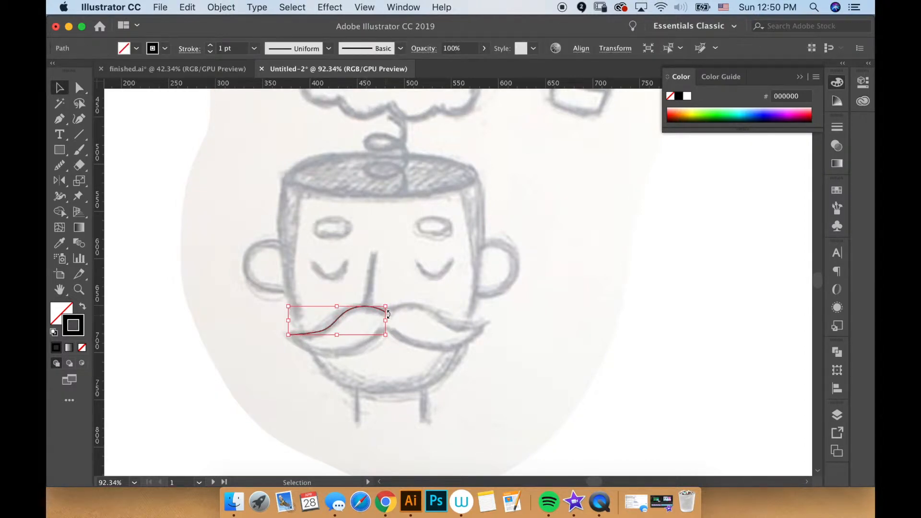
key(a)
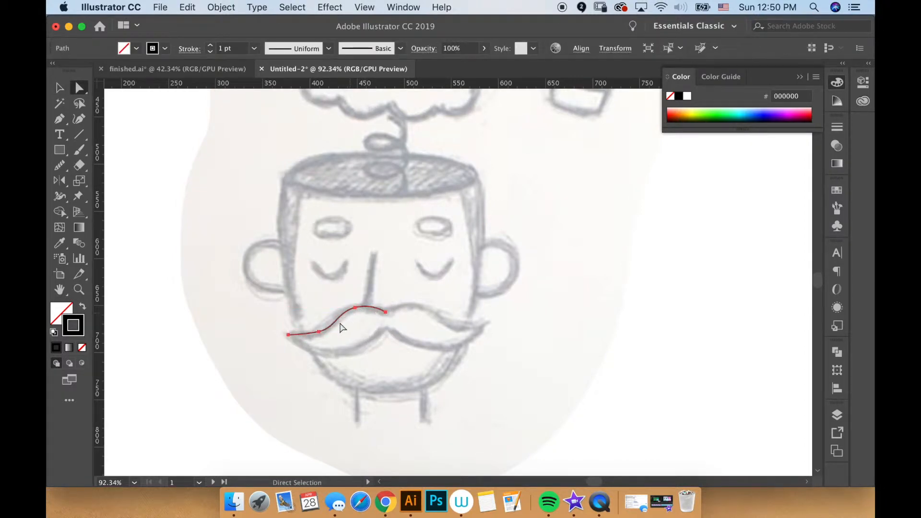
Continue the path from the mustache's left tip along its lower edge to the centre dip.
key(p)
click(288, 334)
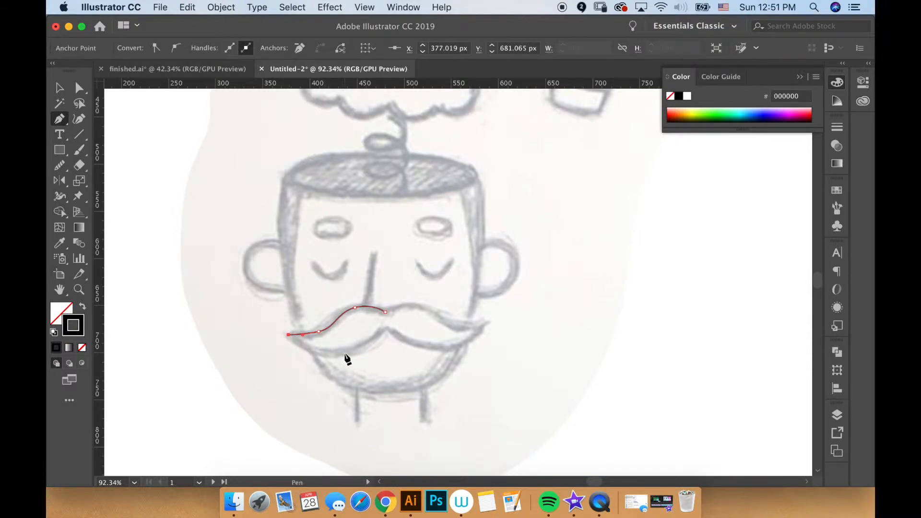
drag(344, 352, 377, 347)
click(386, 328)
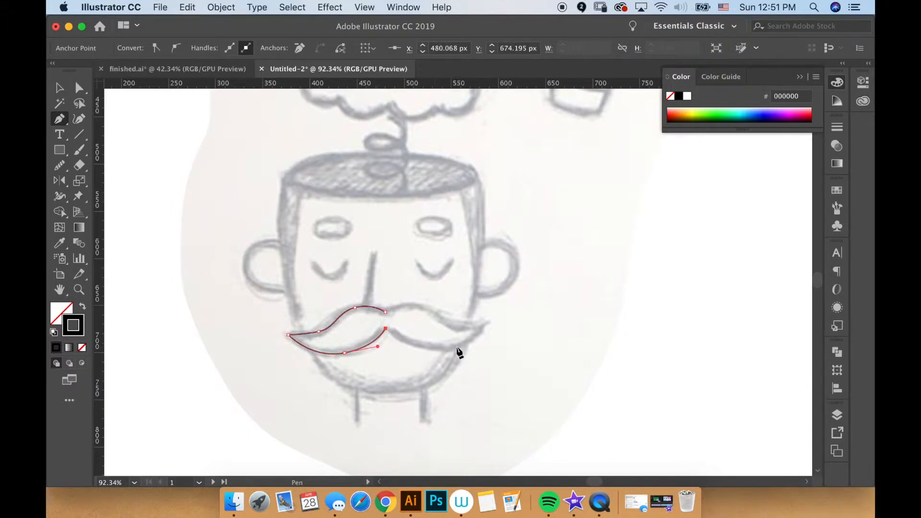
Delete the traced outline of the mustache's left half.
key(v)
click(436, 358)
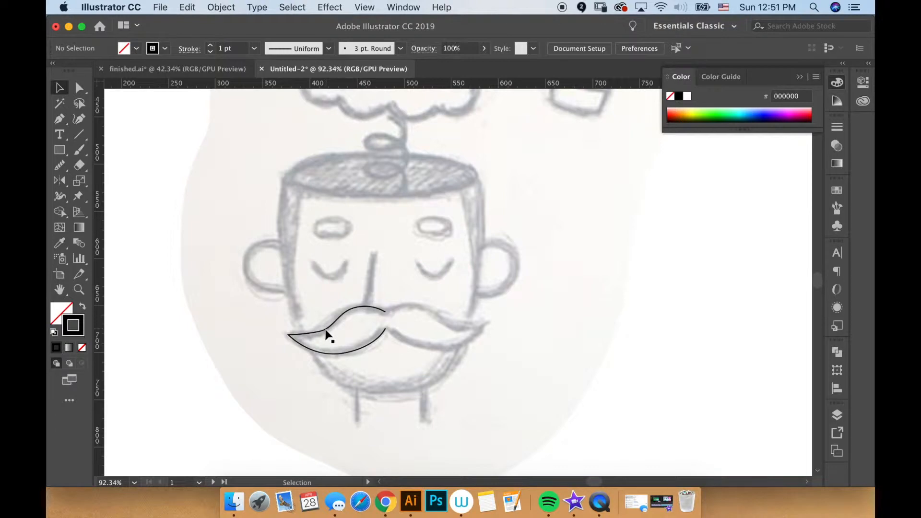
drag(425, 356, 190, 297)
key(Delete)
Draw a three-point curve along the mustache's upper-left edge, from the centre to just before the tip, and deselect it.
key(p)
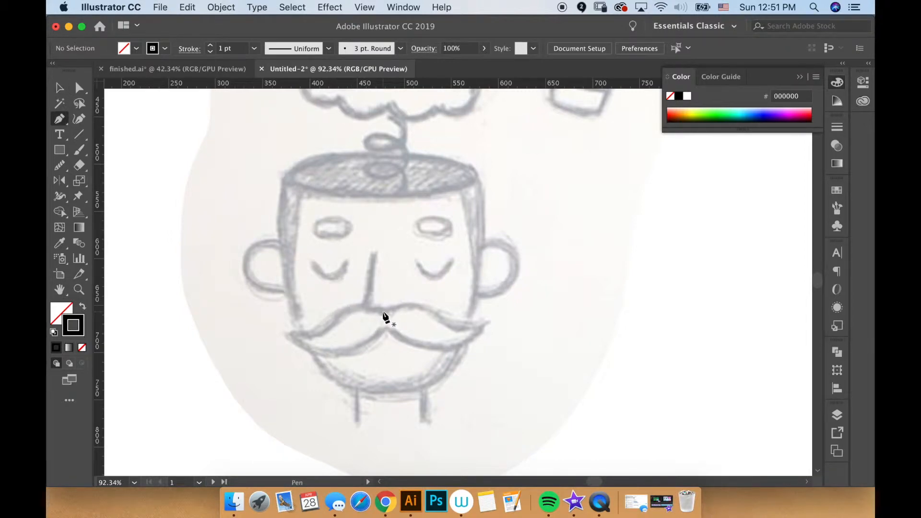
click(383, 311)
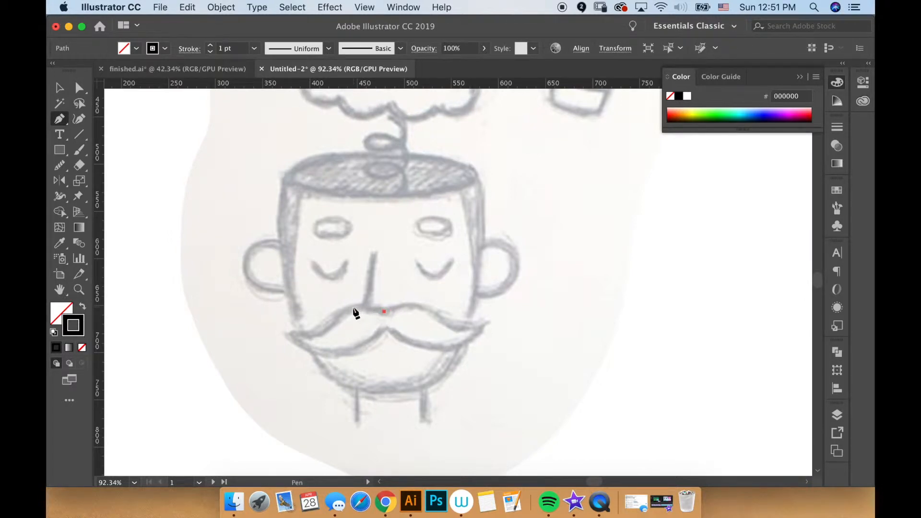
drag(352, 307, 331, 312)
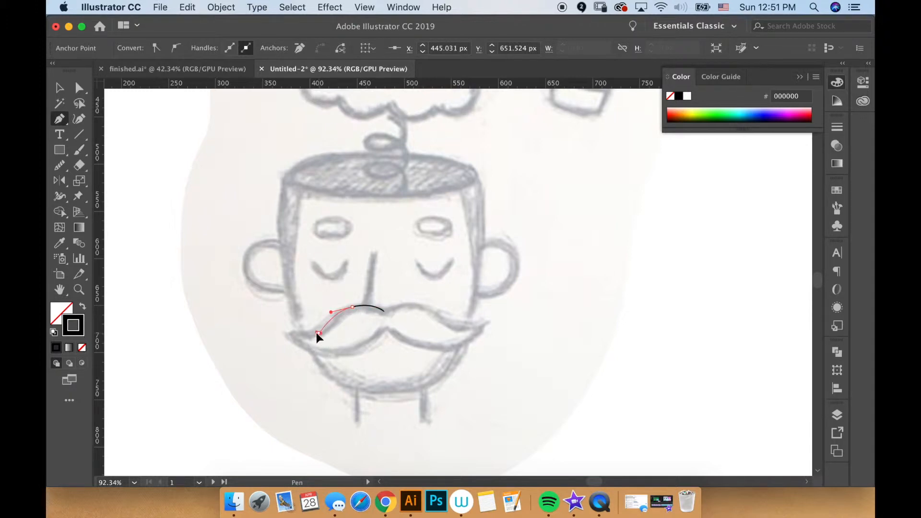
drag(307, 335, 301, 337)
key(v)
click(373, 325)
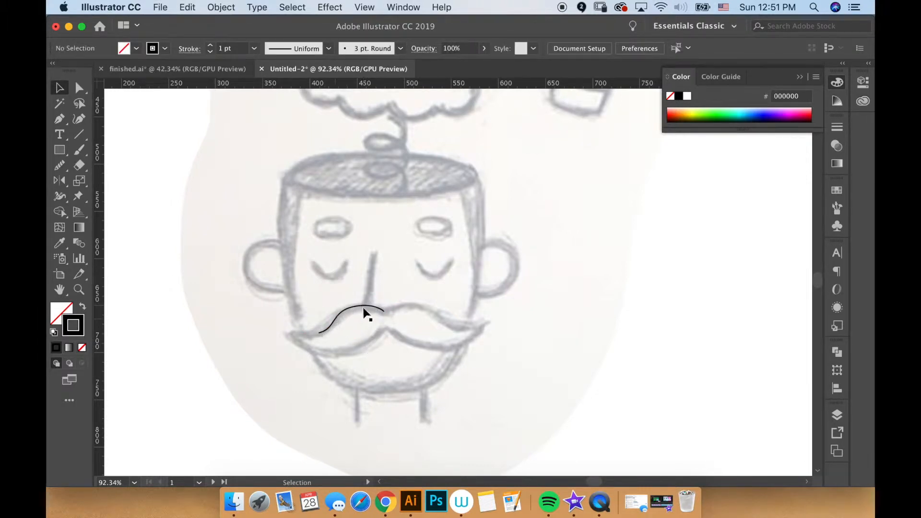
Reshape the curve's anchor points and handles with Direct Selection to follow the mustache's upper-left edge.
click(325, 334)
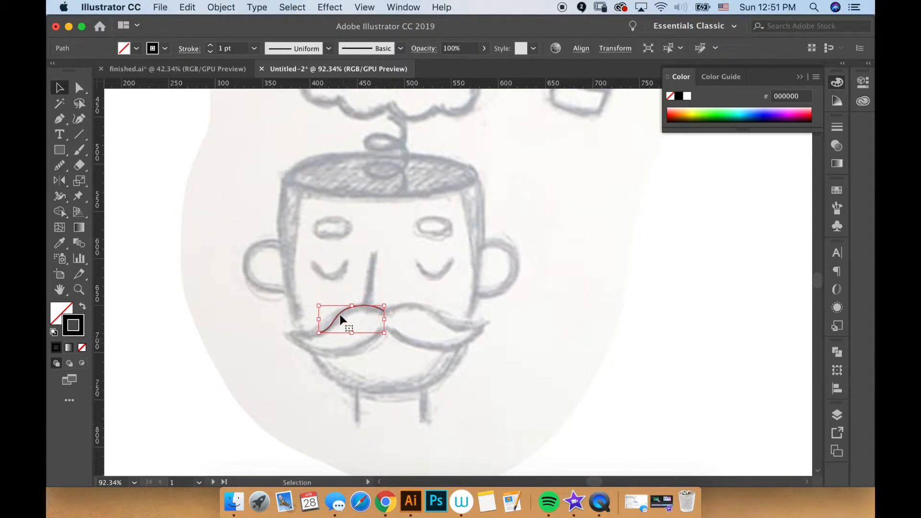
click(80, 92)
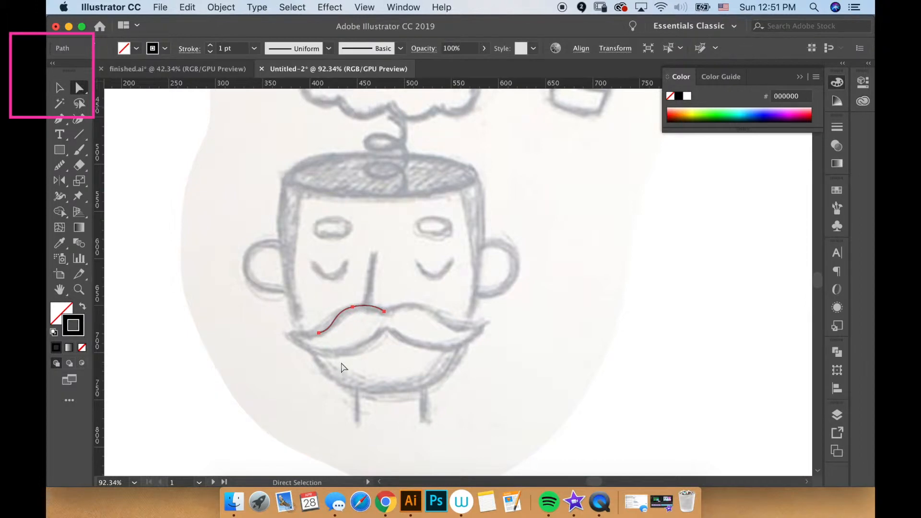
key(v)
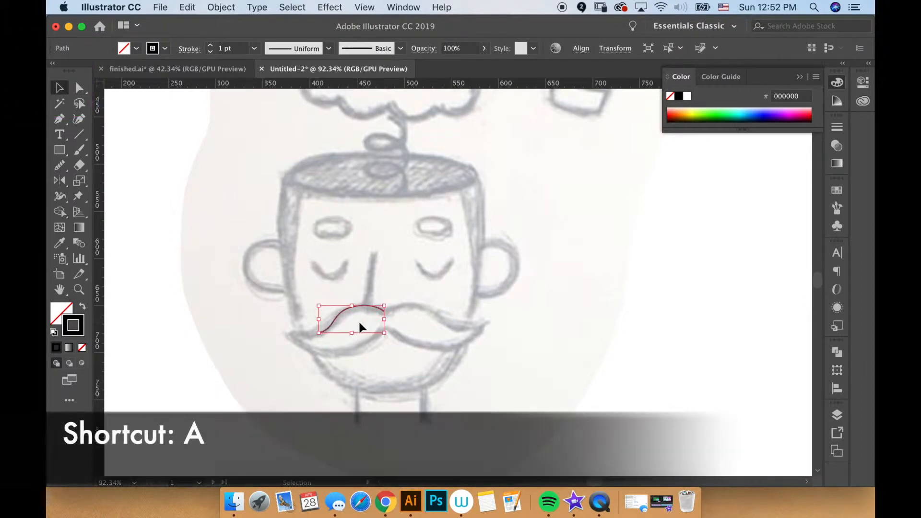
key(a)
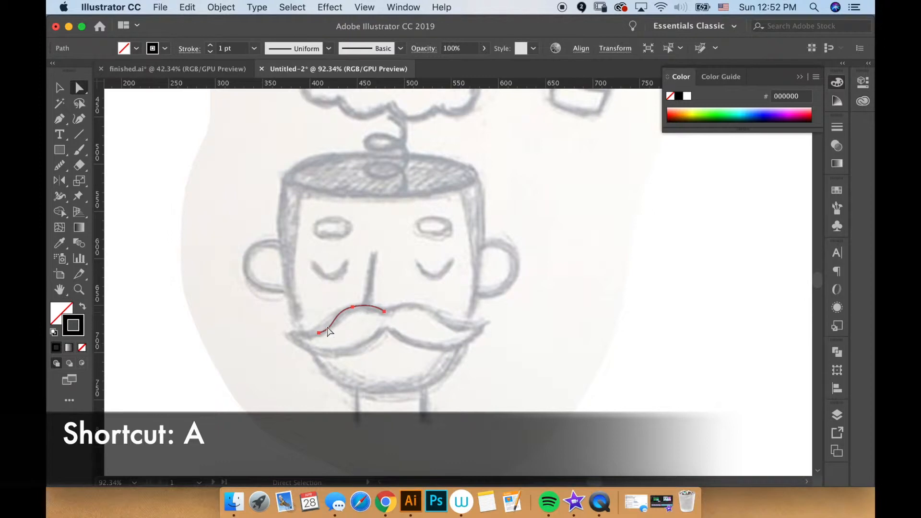
drag(319, 332, 314, 332)
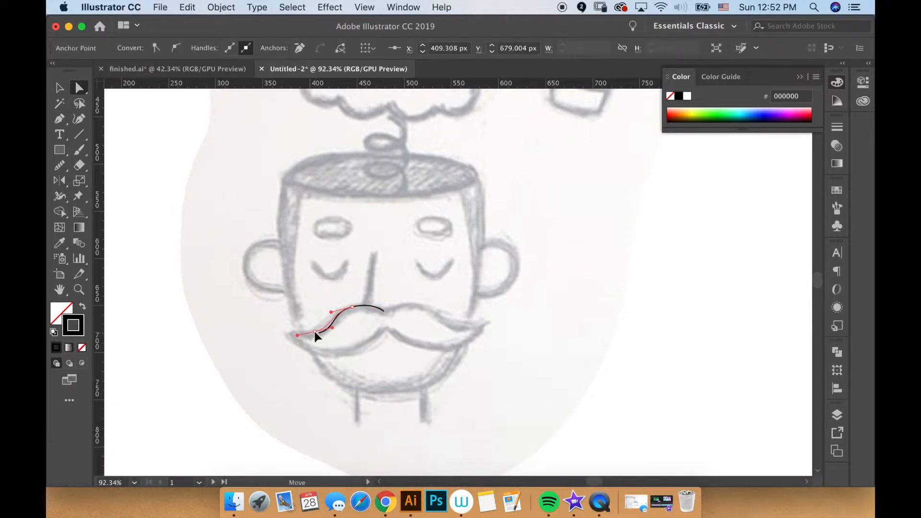
mouse_move(332, 326)
mouse_down()
mouse_move(332, 340)
mouse_move(332, 323)
mouse_up()
mouse_move(330, 311)
mouse_down()
mouse_move(350, 309)
mouse_move(327, 324)
mouse_move(322, 316)
mouse_move(368, 300)
mouse_move(372, 306)
mouse_move(367, 301)
mouse_up()
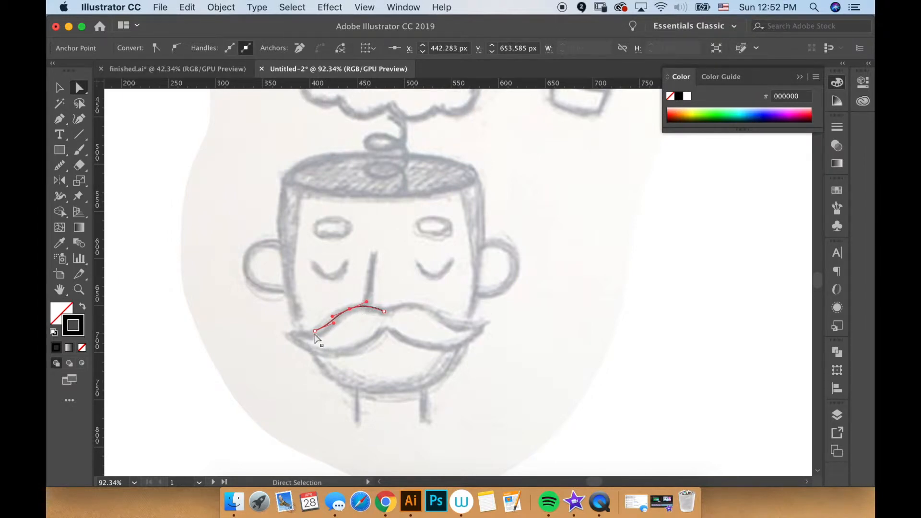
Extend the curve from its outer end to the mustache's left tip and deselect it.
key(p)
drag(315, 331, 298, 334)
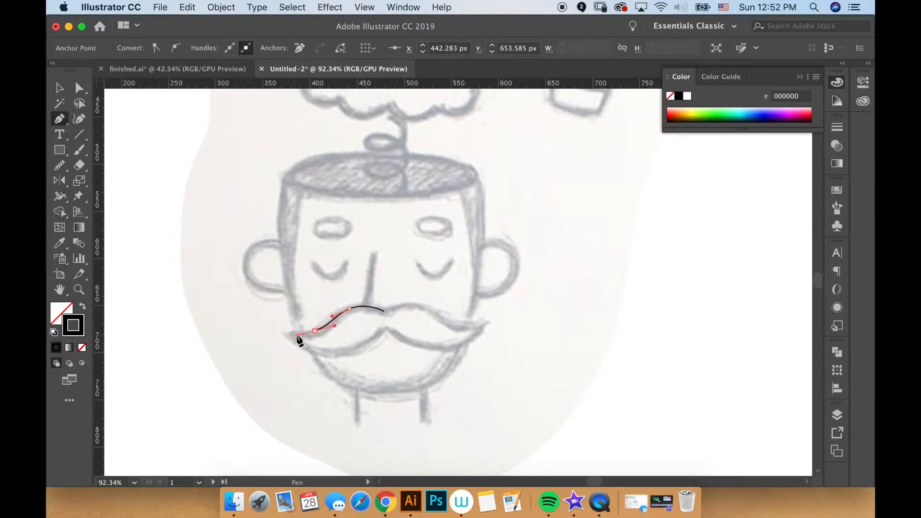
click(286, 335)
key(v)
click(384, 337)
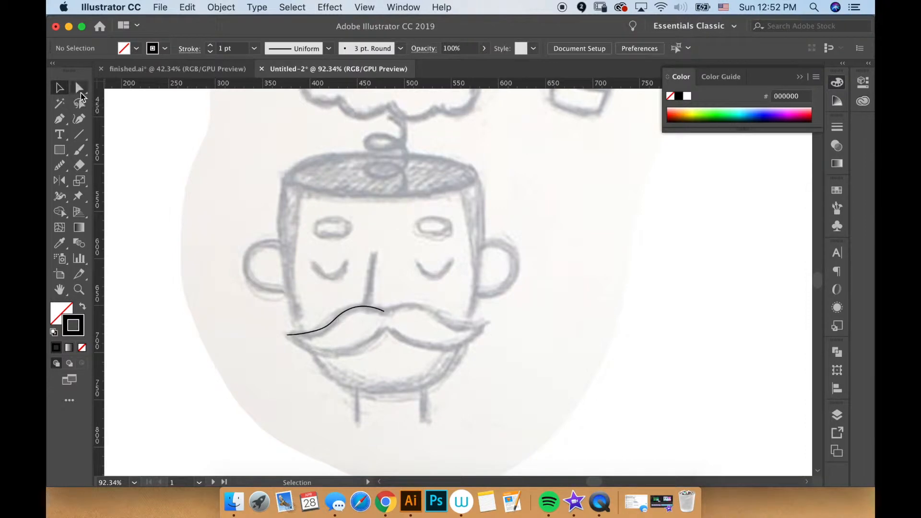
Fine-tune the curve's middle anchor points and handles to match the mustache's upper-left edge, and deselect it.
key(a)
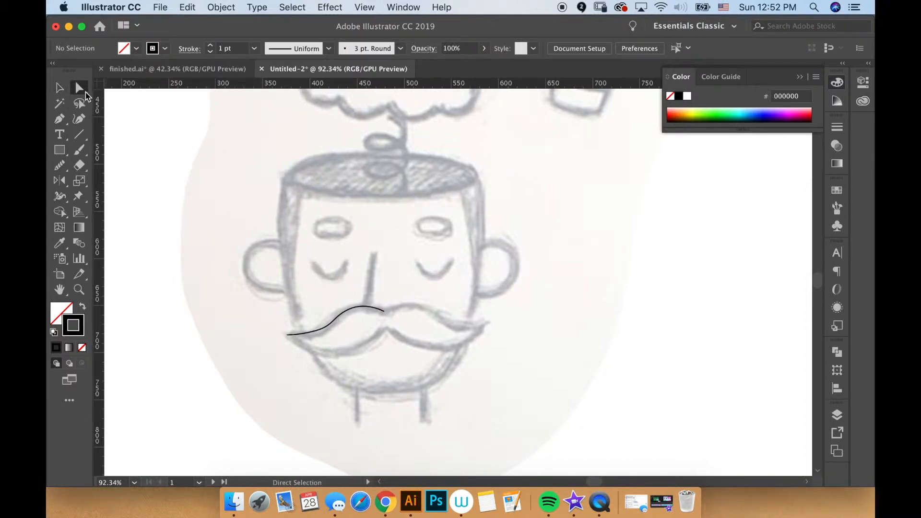
click(333, 325)
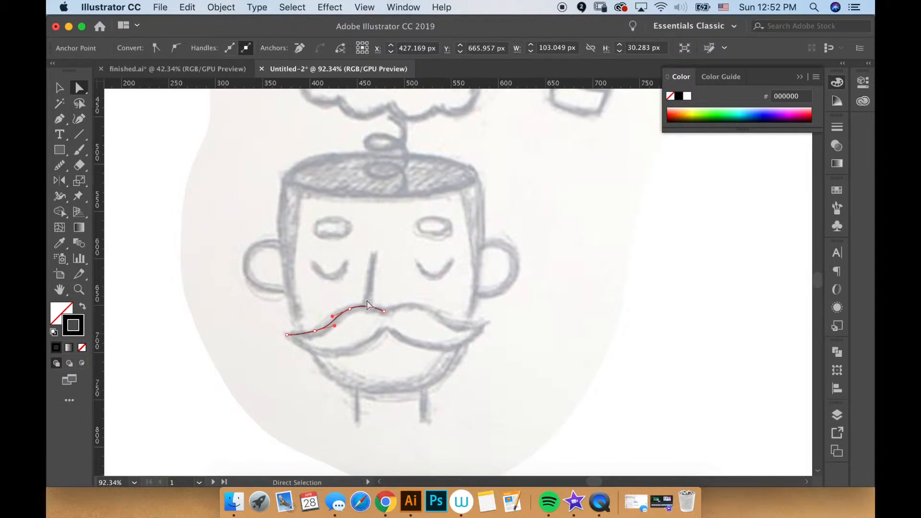
drag(334, 326, 330, 315)
click(349, 310)
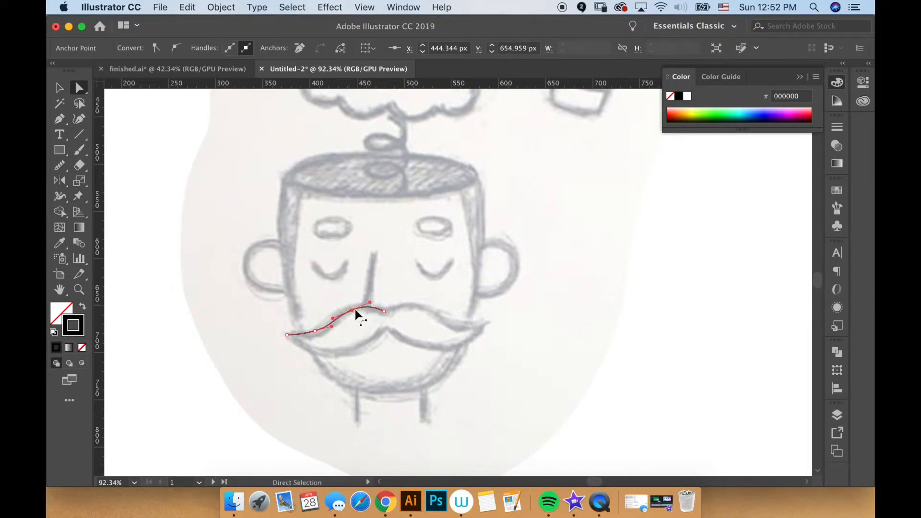
drag(349, 309, 368, 302)
click(312, 332)
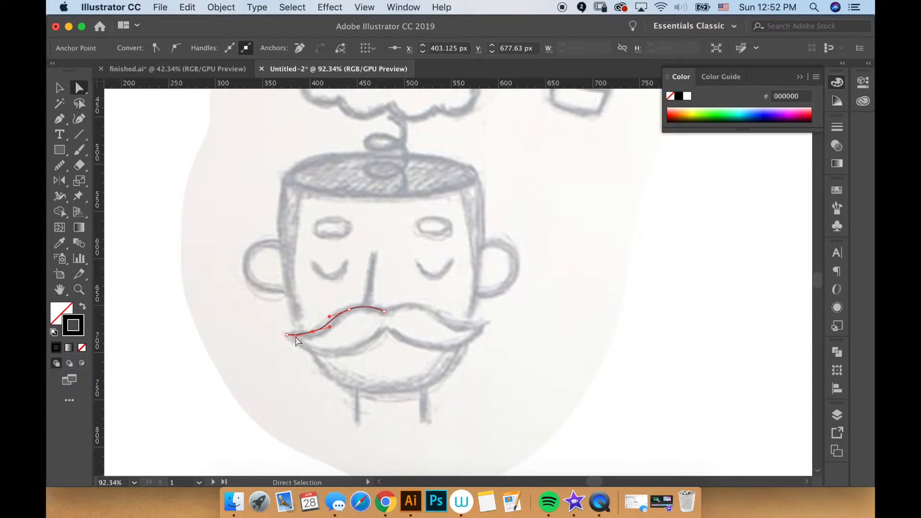
drag(293, 333, 295, 338)
super+click(426, 326)
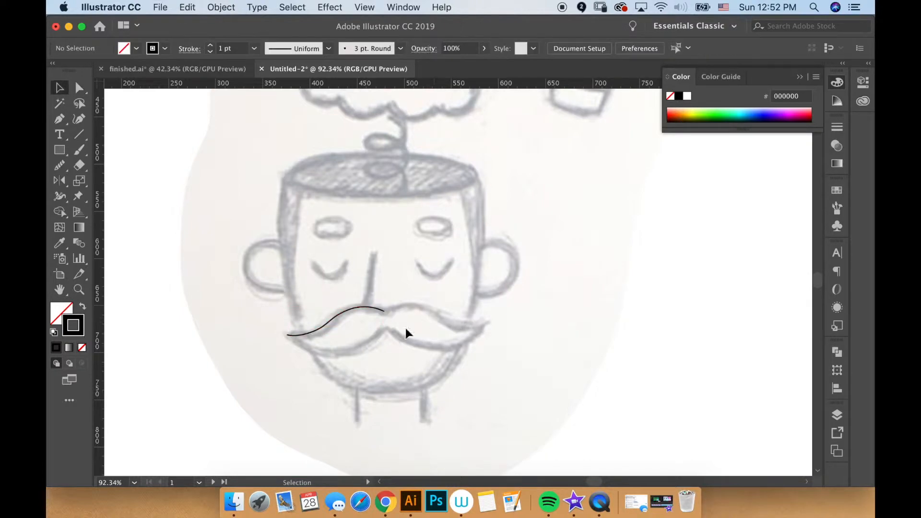
Continue the path from the mustache's left tip with a curve point on its lower-left edge, undoing the trial segment to the centre.
click(287, 335)
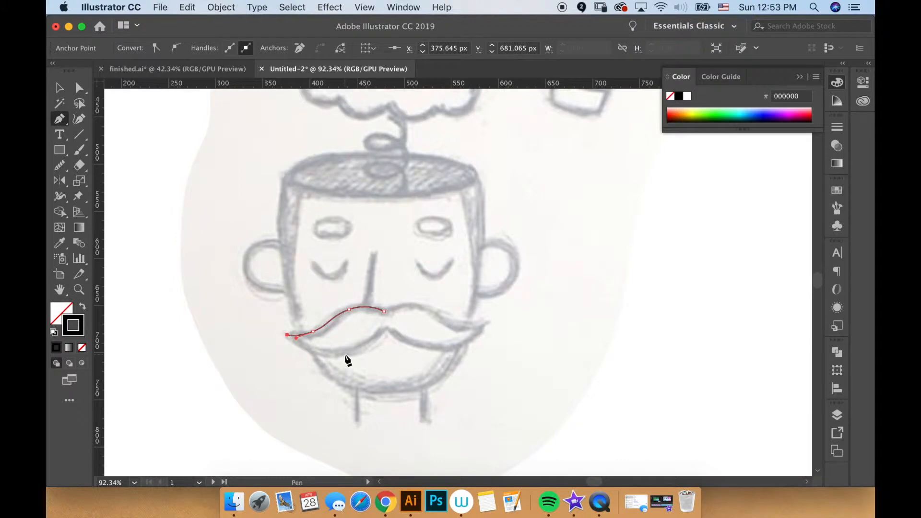
drag(343, 354, 344, 354)
drag(344, 353, 380, 347)
click(386, 327)
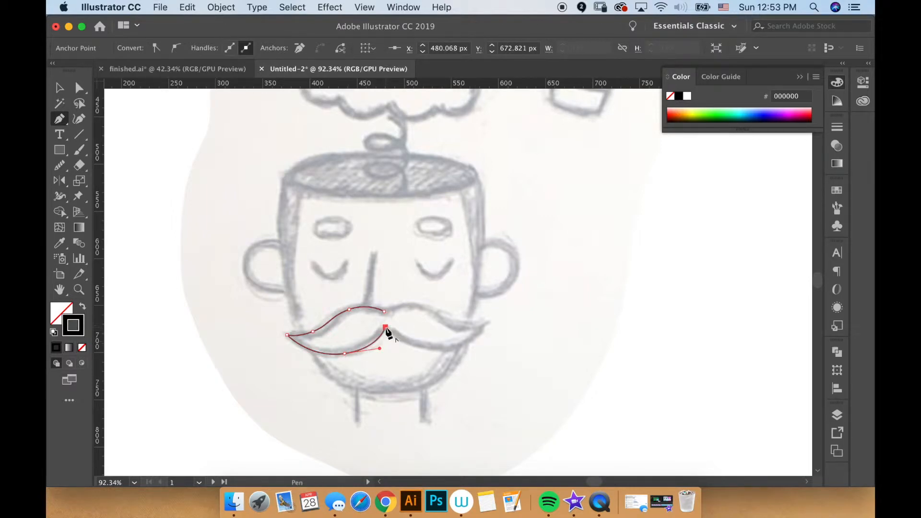
key(super+z)
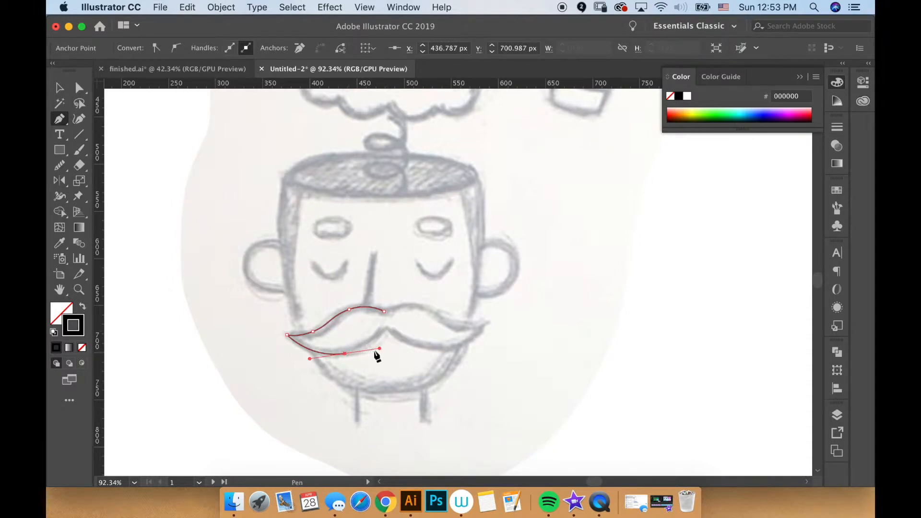
Adjust the direction handle of the lower-left curve point with Direct Selection and deselect the path.
click(80, 89)
mouse_move(380, 349)
mouse_down()
mouse_move(357, 355)
mouse_move(380, 354)
mouse_up()
click(347, 363)
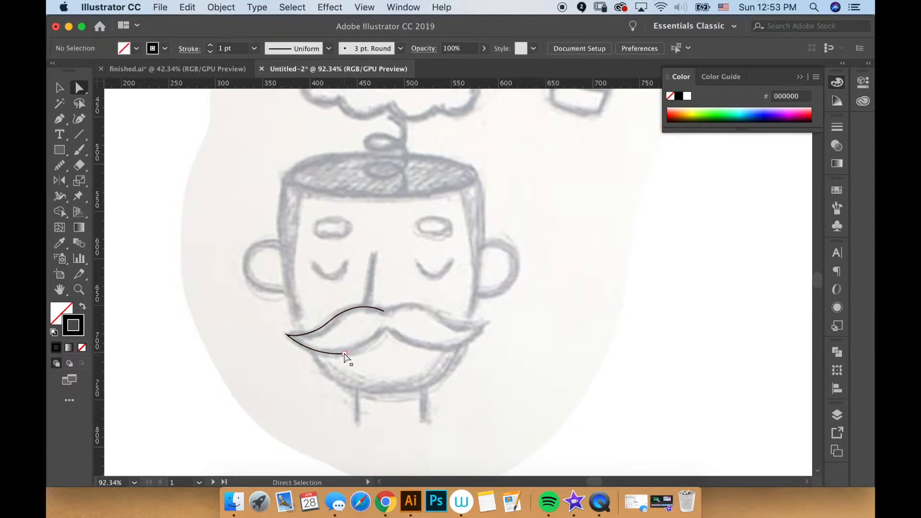
Extend the path from its lower-left end point with a curve to the mustache's lower centre notch, and deselect it.
click(345, 354)
key(p)
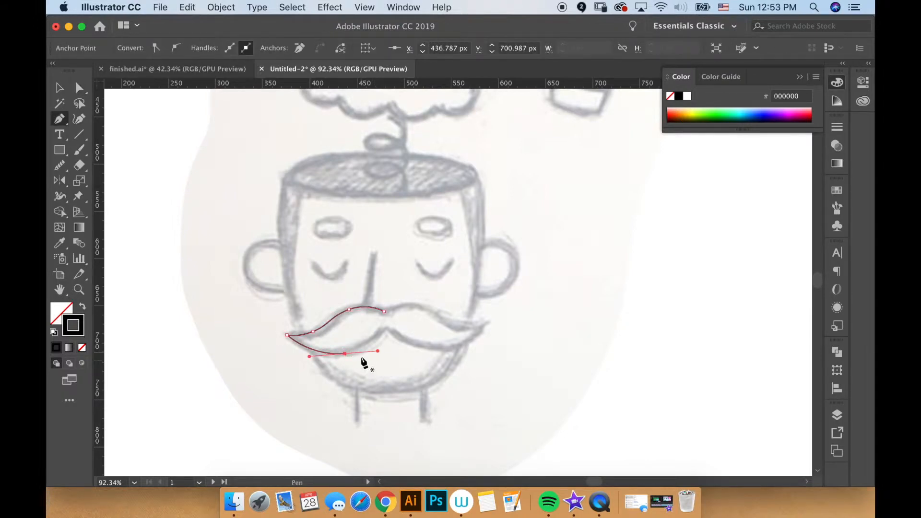
key(a)
super+click(384, 330)
click(344, 354)
click(386, 329)
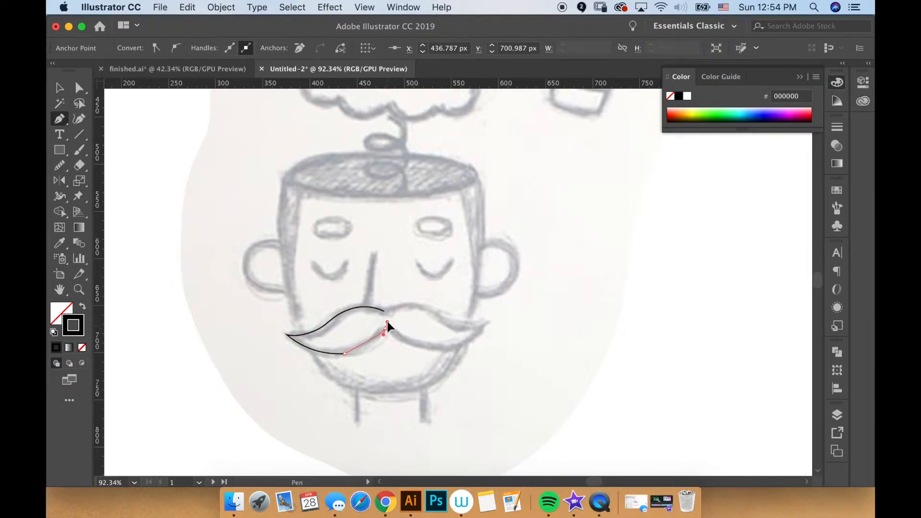
drag(392, 319, 397, 307)
key(v)
click(431, 374)
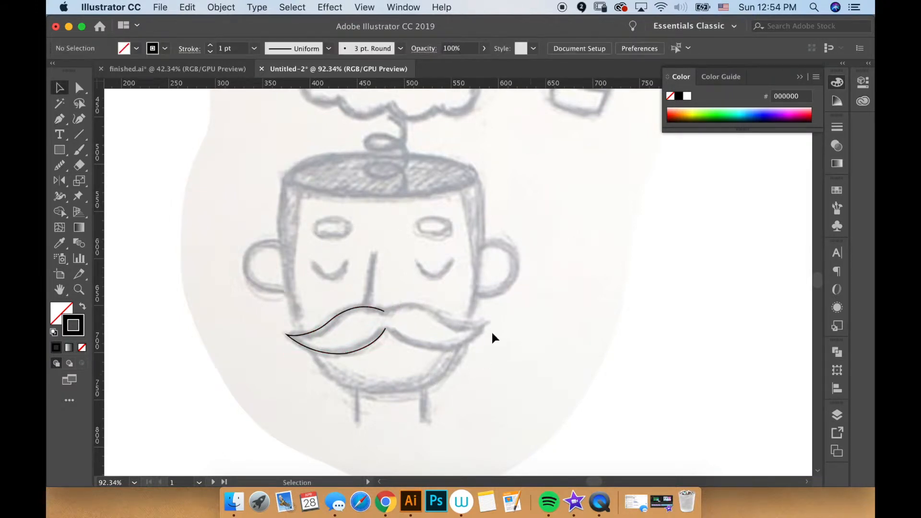
key(p)
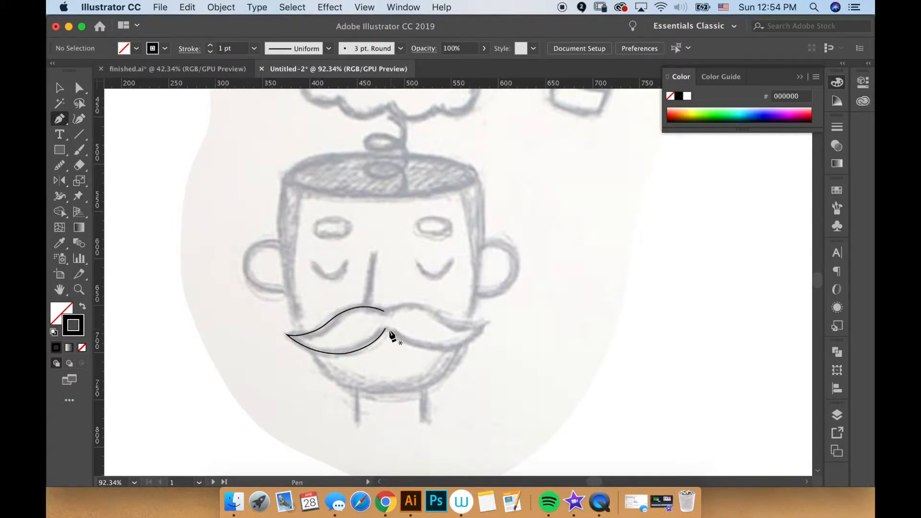
key(super+a)
click(512, 173)
click(585, 169)
click(593, 226)
click(500, 253)
click(513, 173)
key(super+z)
key(super+z)
key(super+z)
key(super+z)
key(super+z)
Continue the path from the mustache's upper centre with the Pen tool, curving along the upper-right edge to the right tip.
click(383, 312)
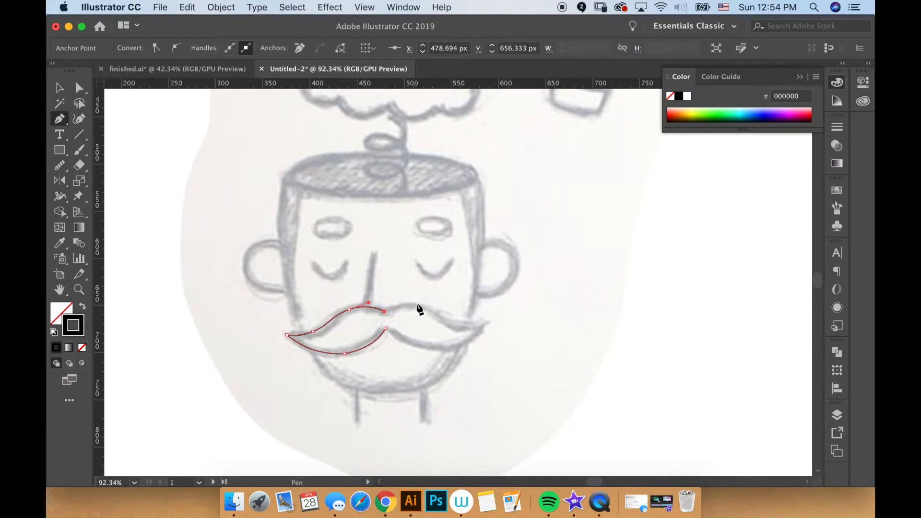
drag(417, 304, 438, 305)
drag(452, 328, 468, 329)
click(485, 322)
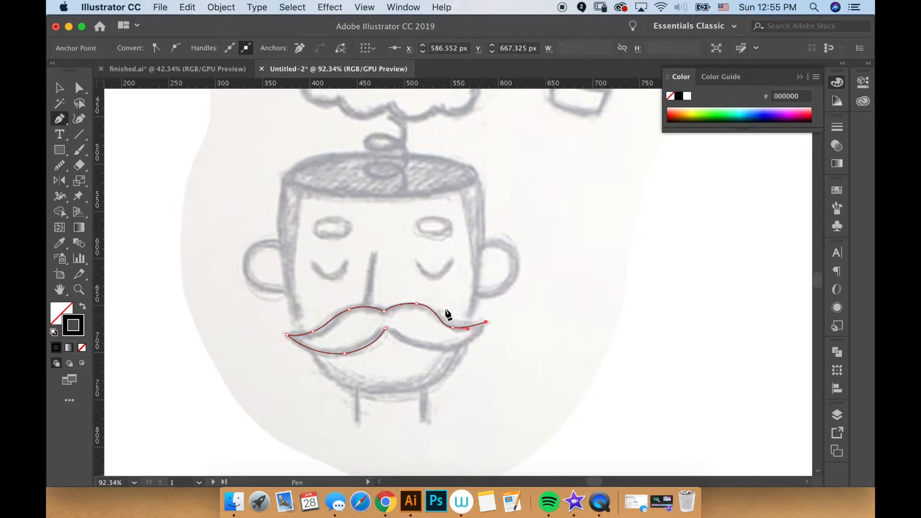
Adjust the two upper-right anchor points and their handles with Direct Selection to match the sketched edge, and deselect the path.
key(a)
click(417, 303)
drag(418, 308, 421, 310)
click(456, 324)
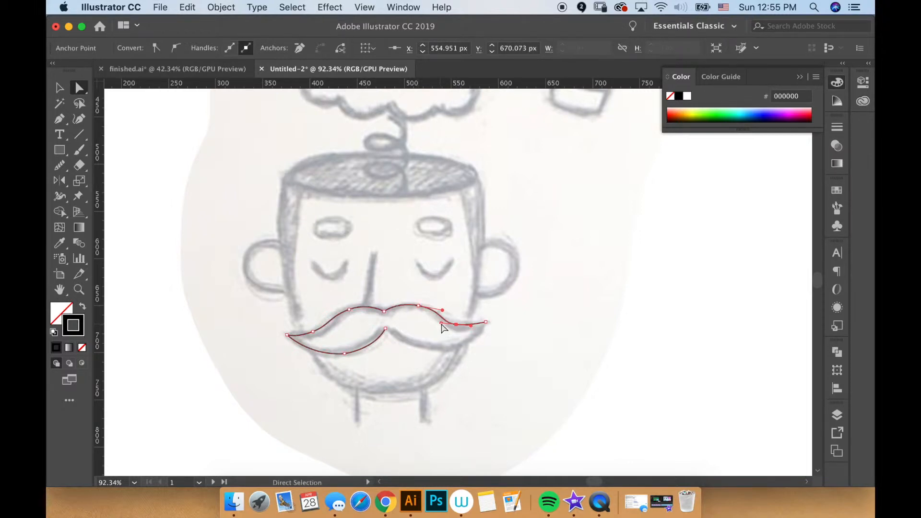
drag(443, 327, 447, 321)
click(545, 325)
Draw a curve from the mustache's right tip along its lower-right edge, closing the path at the lower centre notch, and deselect it.
click(486, 322)
key(p)
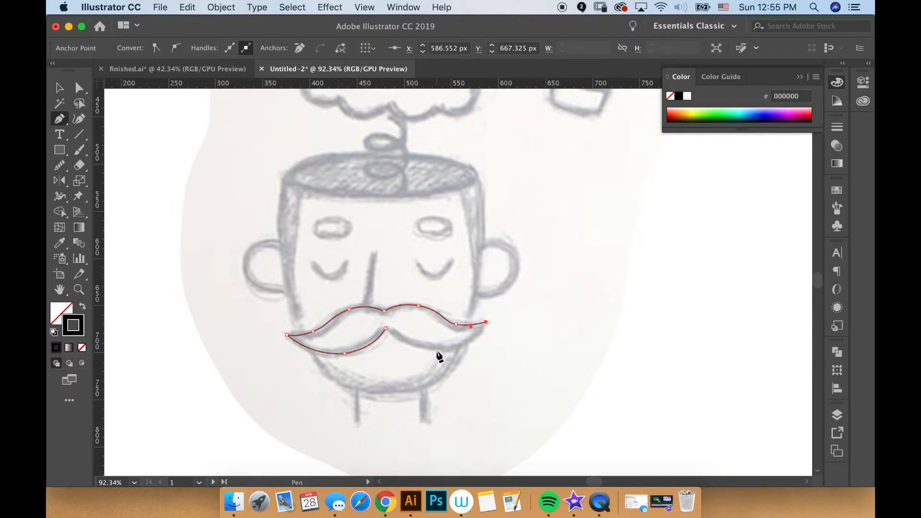
drag(438, 350, 406, 350)
click(386, 329)
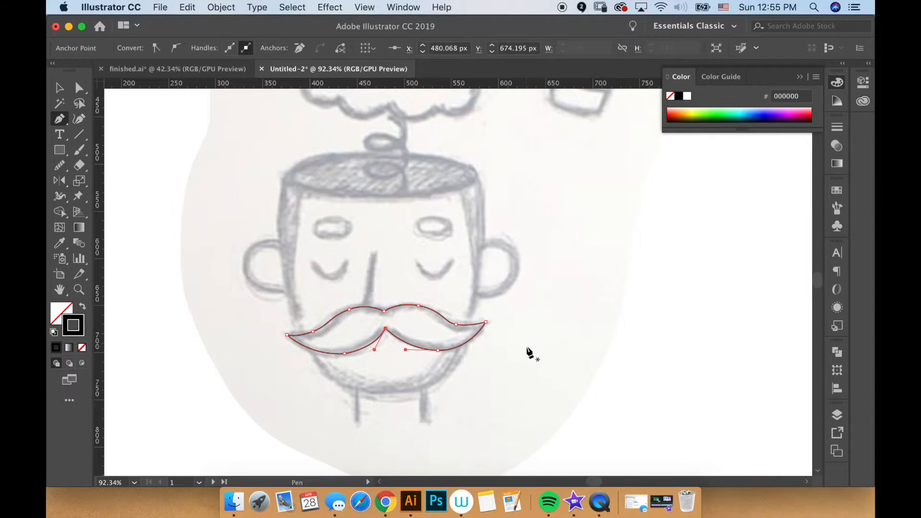
key(v)
click(622, 338)
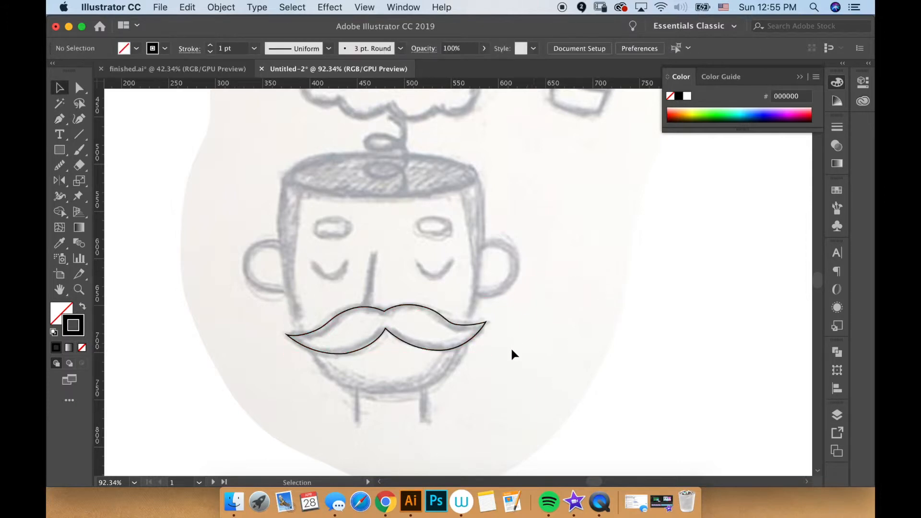
With the mustache outline selected, activate the Smooth tool and look up its assigned key in the Keyboard Shortcuts settings.
click(479, 330)
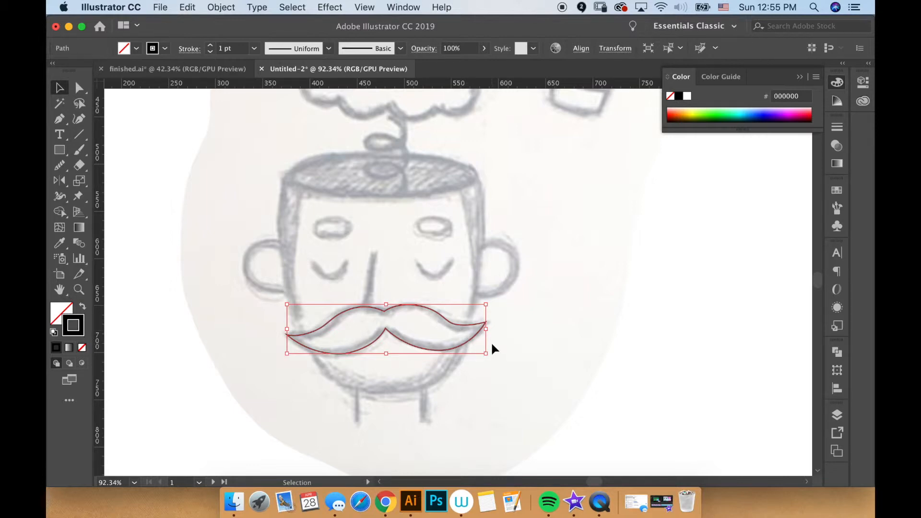
click(64, 166)
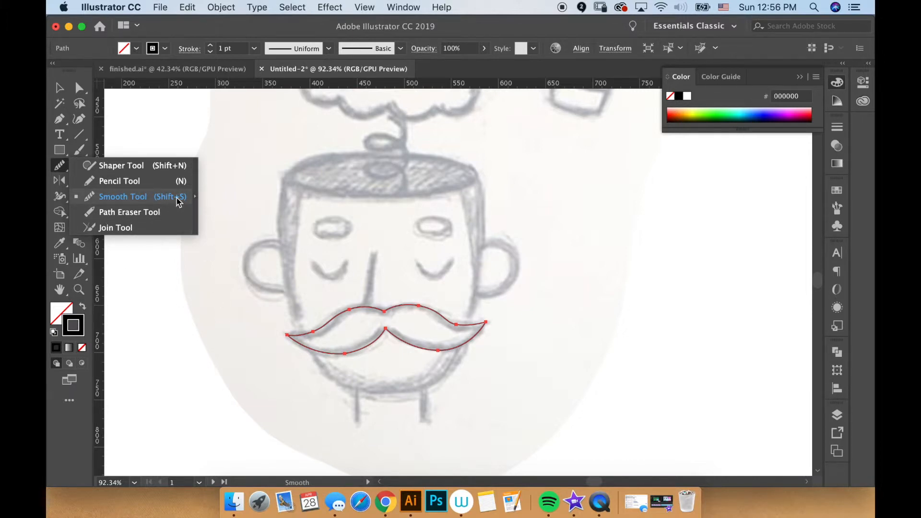
click(123, 198)
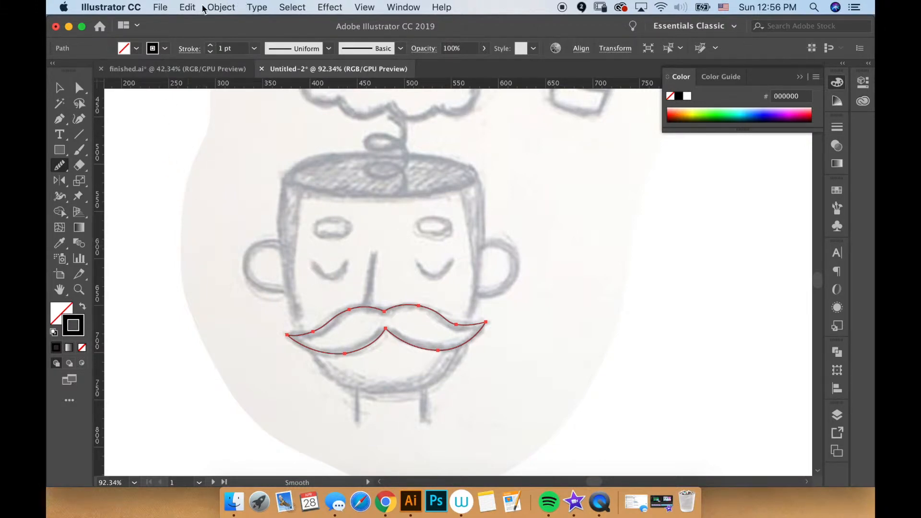
click(187, 7)
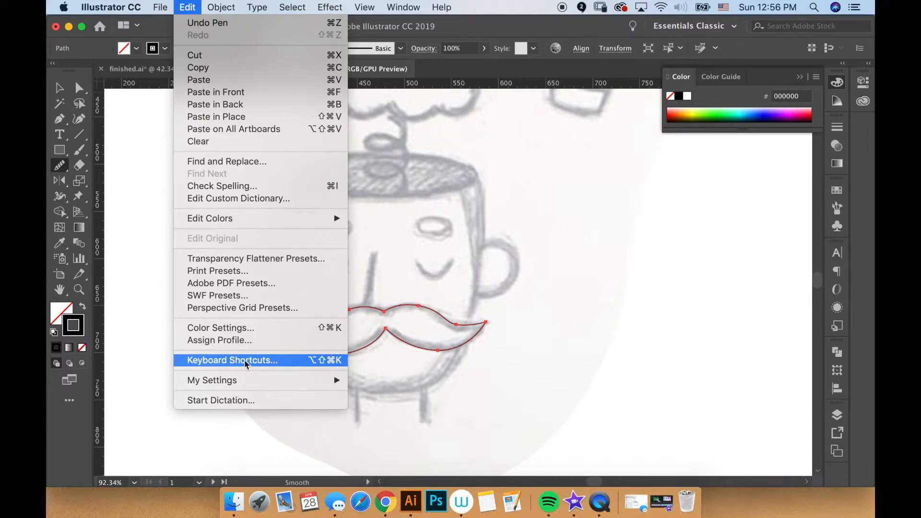
click(317, 357)
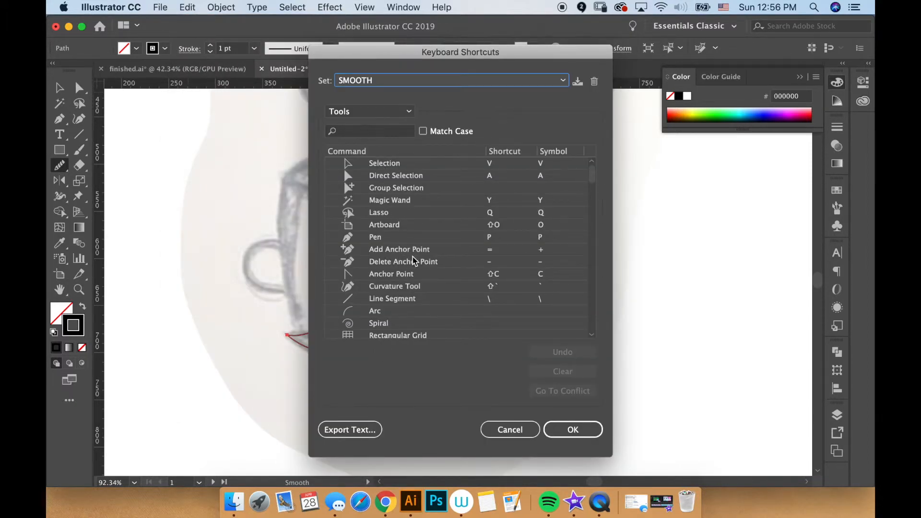
drag(592, 177, 598, 200)
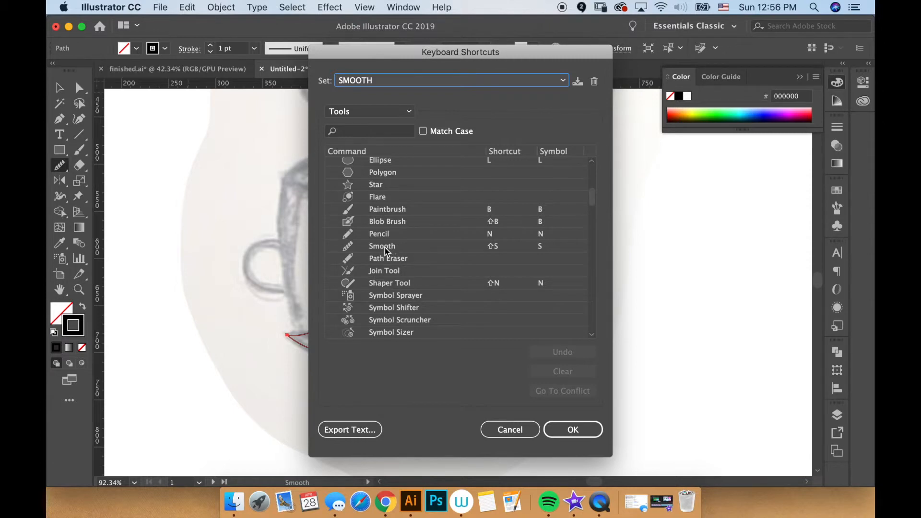
click(497, 249)
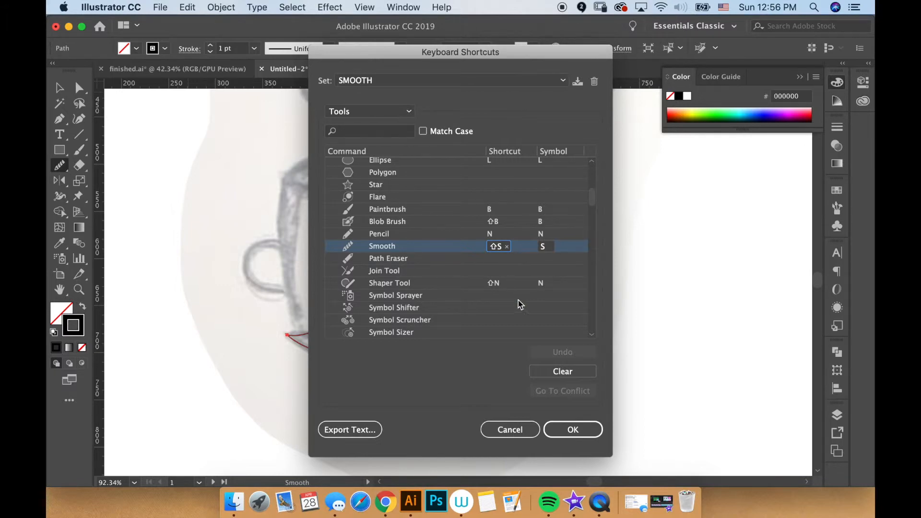
click(518, 429)
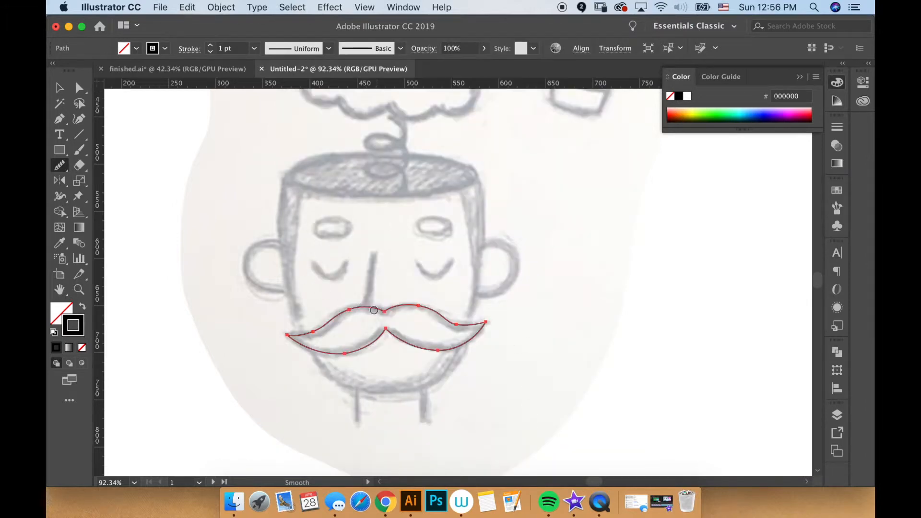
key(super)
key(v)
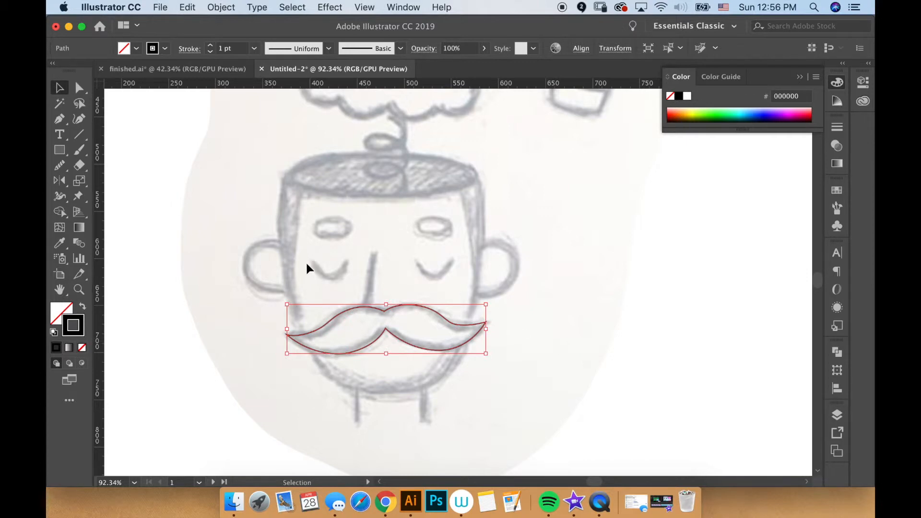
click(269, 315)
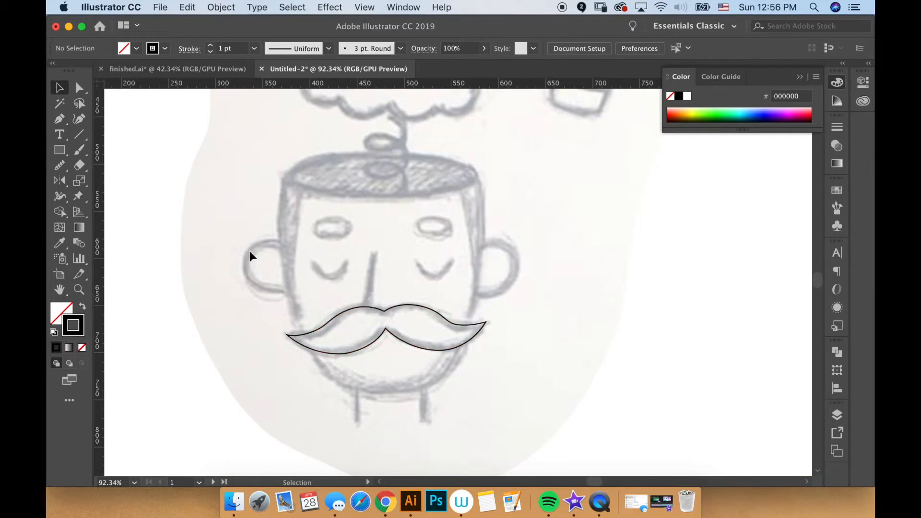
Smooth the mustache outline along its upper-right edge towards the right tip with the Smooth tool, and deselect it.
click(458, 325)
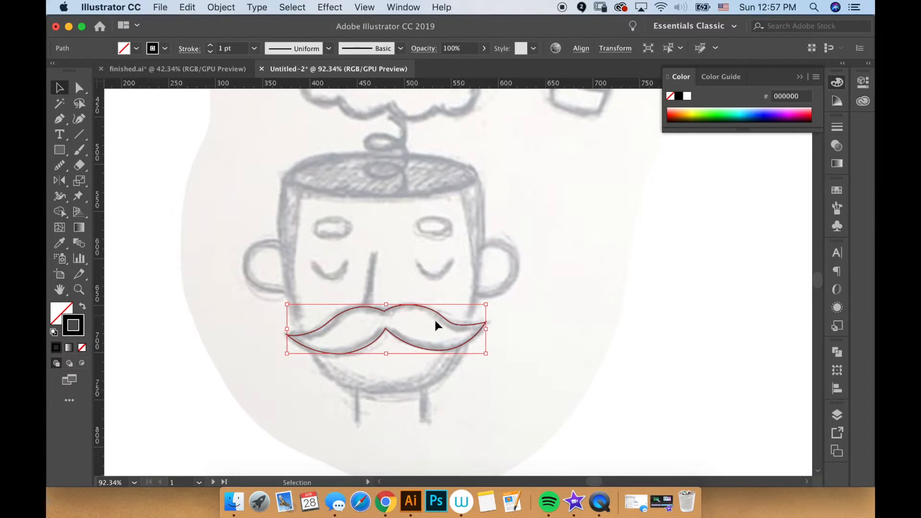
key(a)
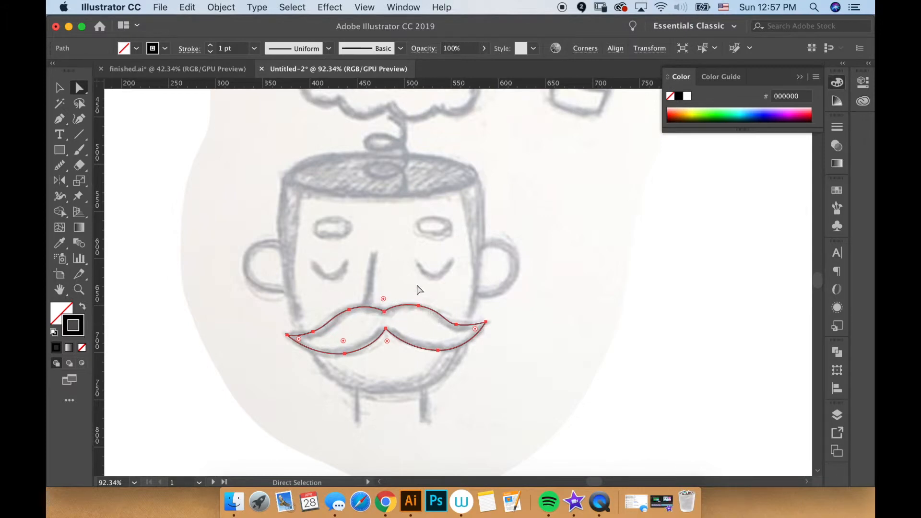
click(61, 167)
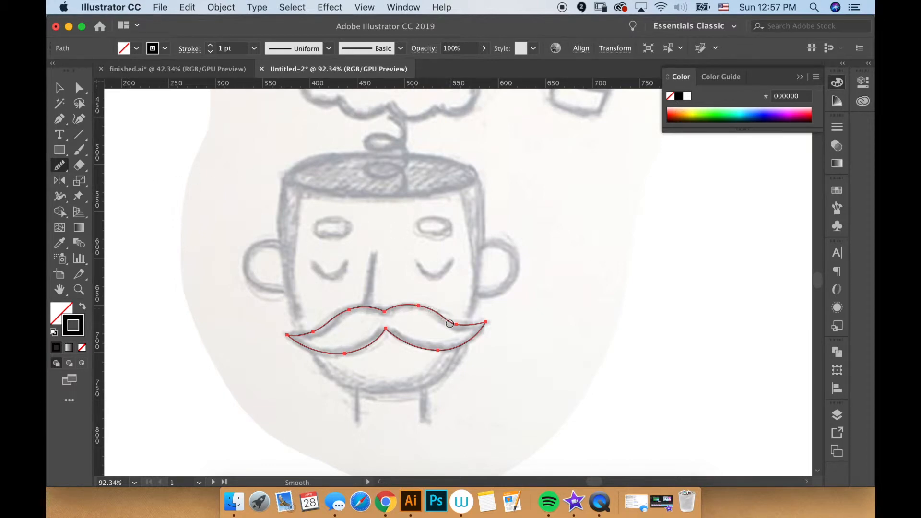
drag(427, 306, 479, 324)
key(v)
click(523, 352)
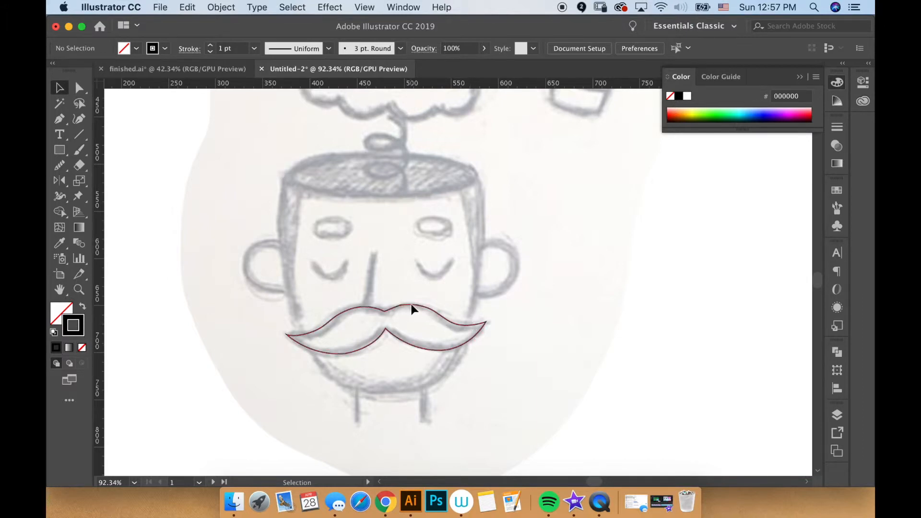
Smooth the mustache's top edge once more, from the left hump across to near the right tip, and deselect the outline.
click(441, 311)
key(n)
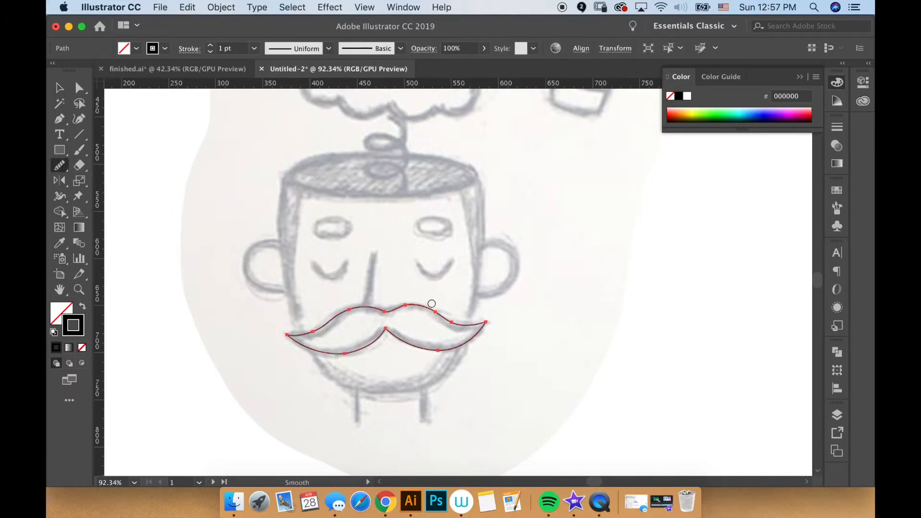
mouse_move(342, 308)
mouse_down()
mouse_move(433, 304)
mouse_move(466, 314)
mouse_move(435, 313)
mouse_move(469, 324)
mouse_up()
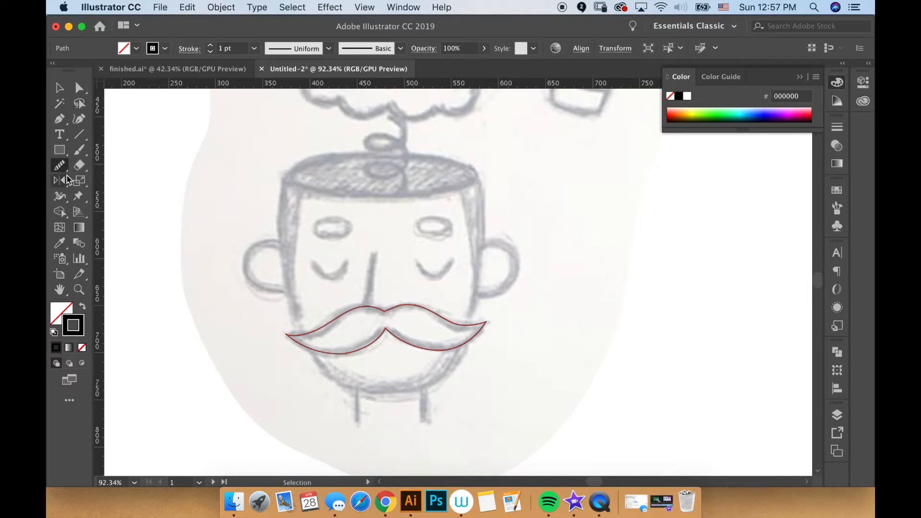
key(v)
click(551, 350)
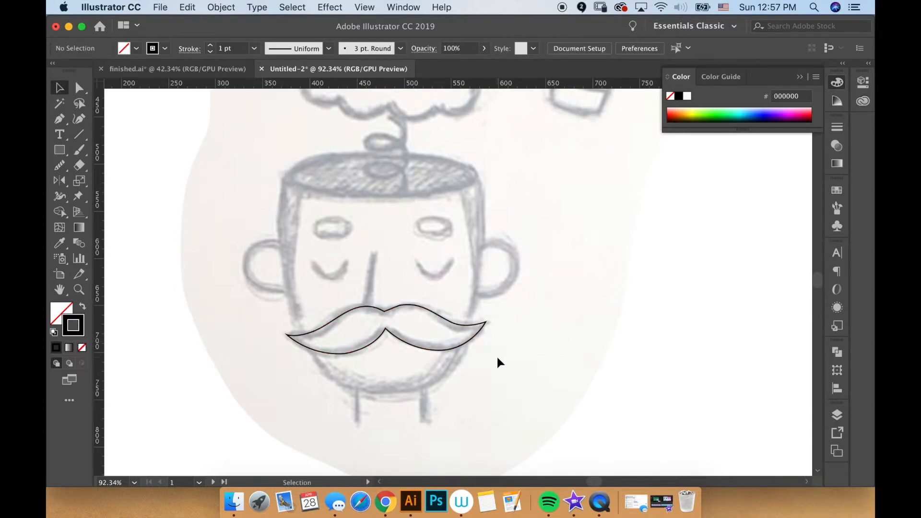
Zoom out to 50% and examine the doughnut character on the artboard beside the sketch.
key(z)
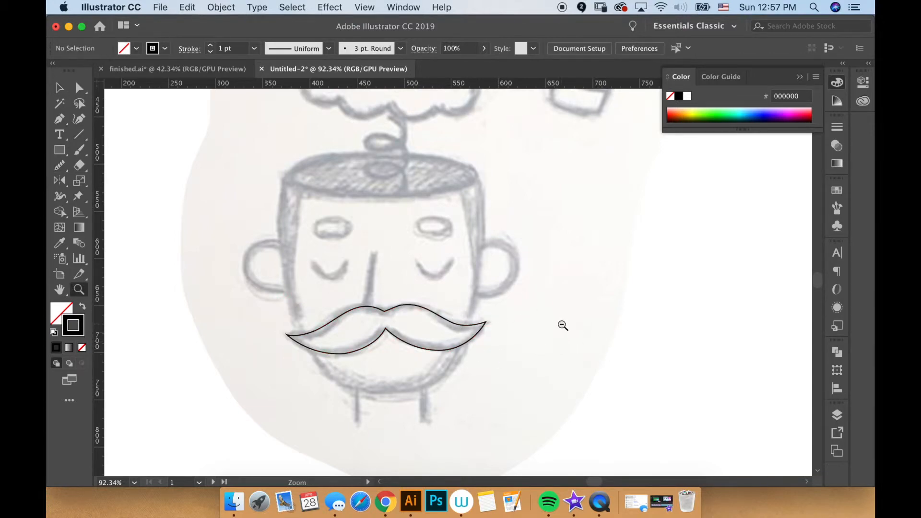
alt+click(562, 326)
alt+click(563, 326)
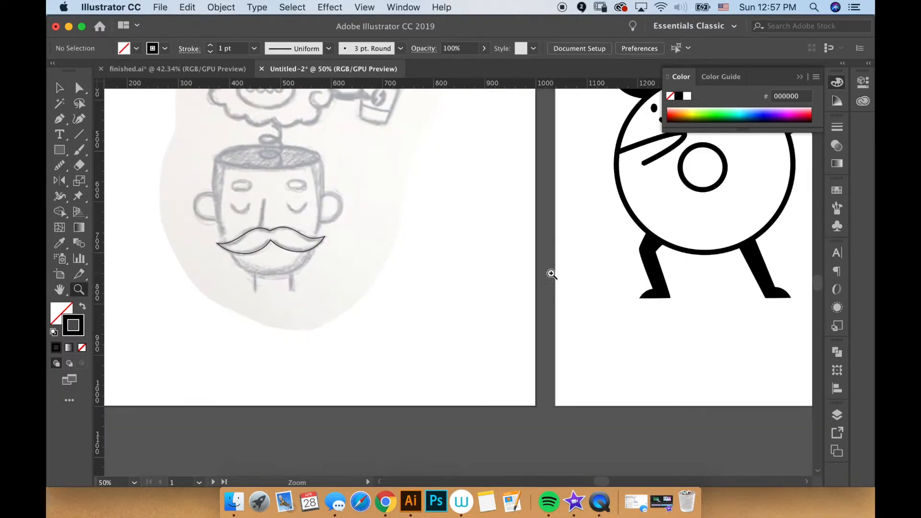
key(space)
drag(583, 260, 487, 296)
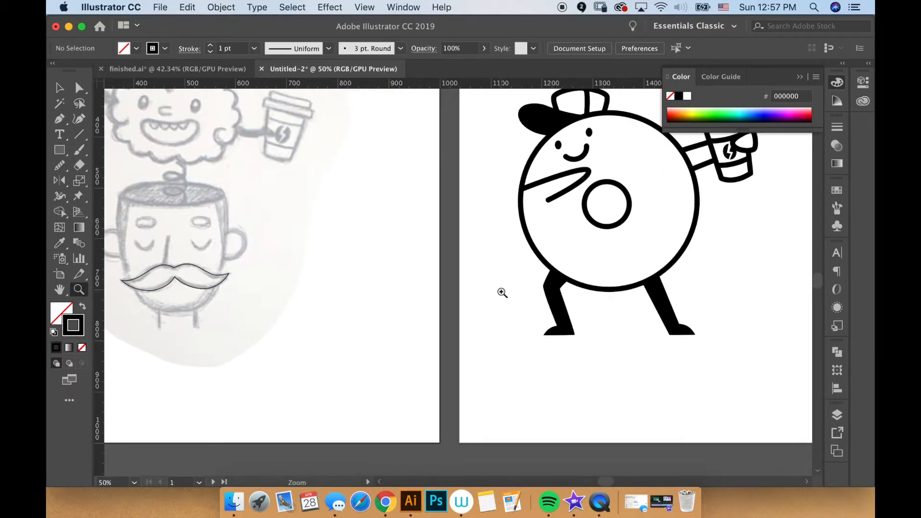
scroll(587, 261, right, 5)
scroll(588, 261, up, 2)
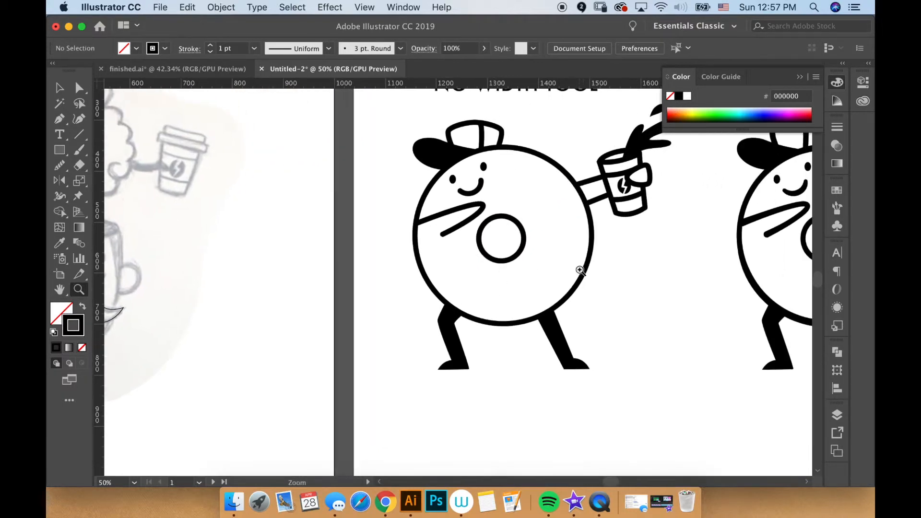
Frame the NO WIDTH TOOL and WITH WIDTH TOOL doughnut characters side by side and compare their line work.
alt+click(580, 270)
key(space)
drag(578, 274, 546, 303)
key(space)
click(532, 296)
key(space)
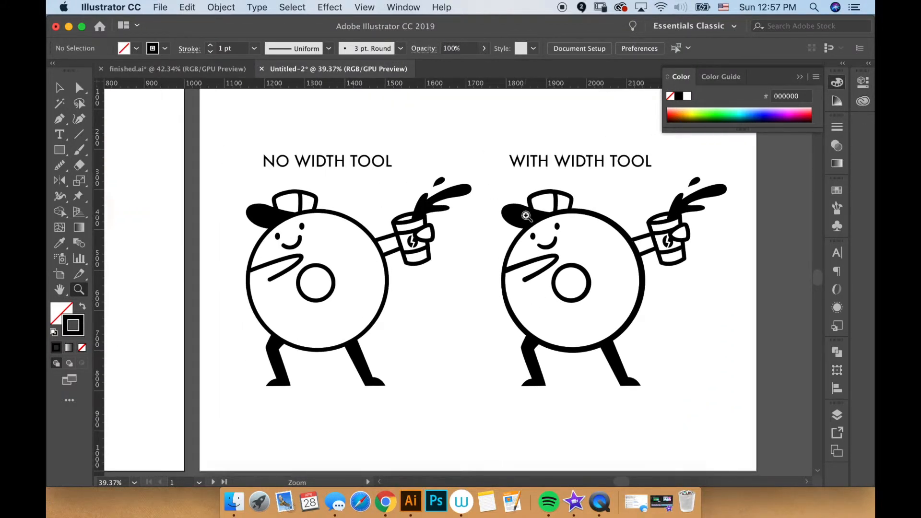
key(v)
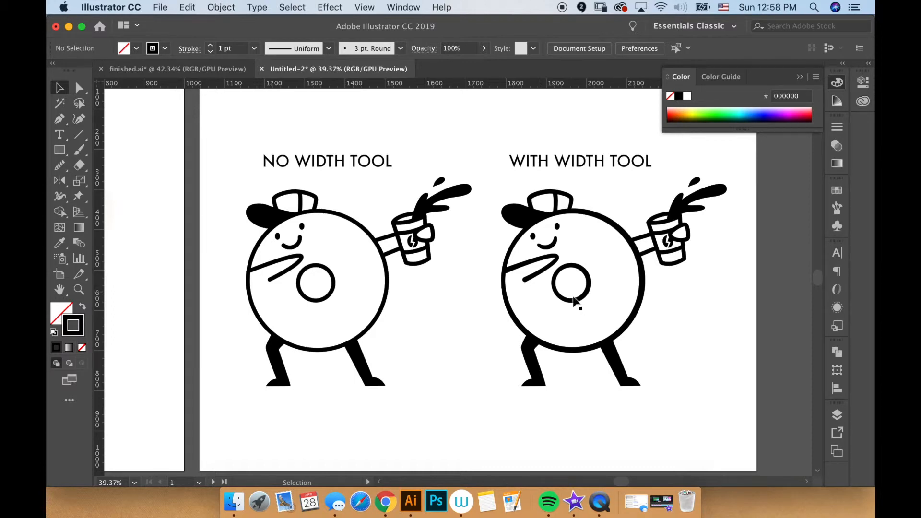
scroll(561, 311, right, 3)
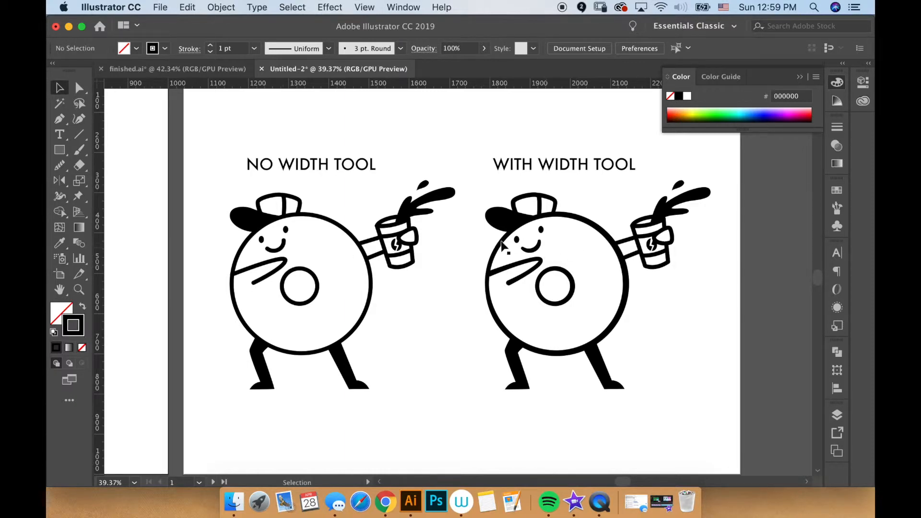
Examine the faces, body outlines and legs of both doughnut characters up close, and return to an overview.
key(z)
drag(543, 246, 555, 290)
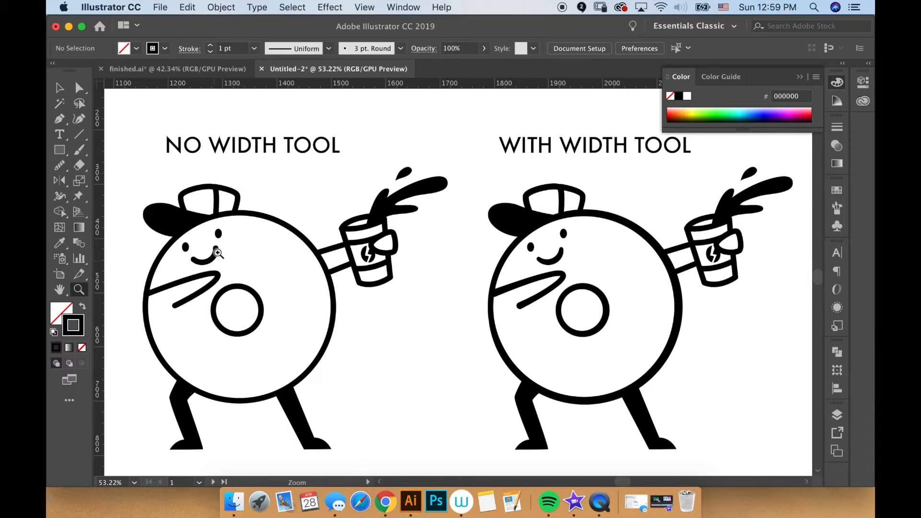
key(v)
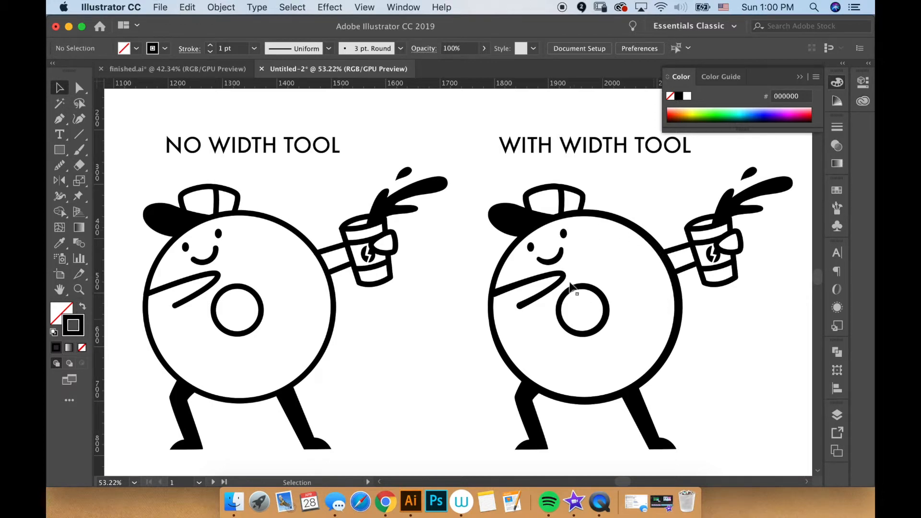
drag(471, 333, 485, 240)
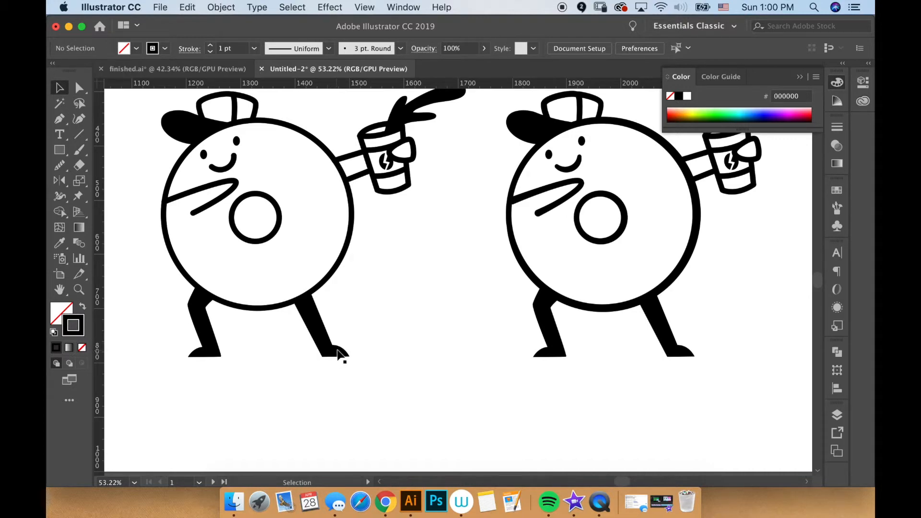
key(z)
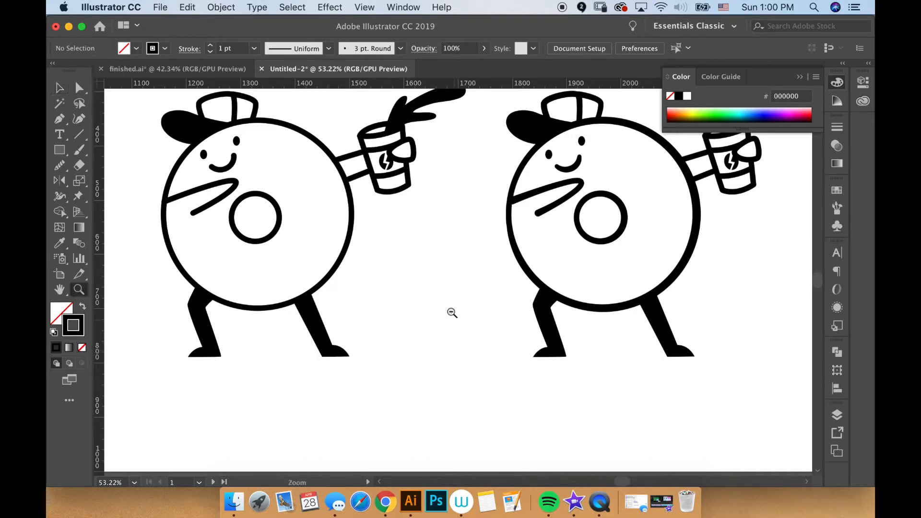
alt+click(462, 308)
alt+click(465, 325)
drag(430, 319, 491, 316)
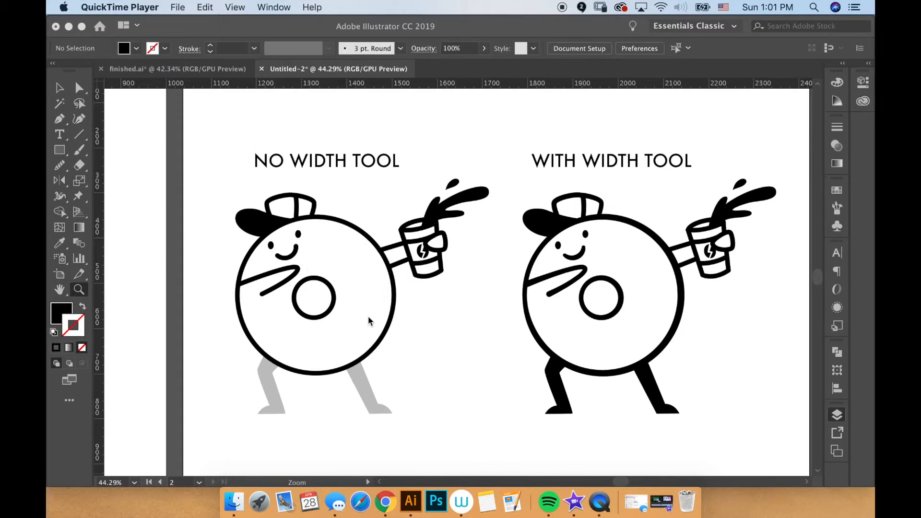
Bring up the group of stroke and distortion tools containing the Width tool, and activate the Width tool.
click(61, 199)
click(61, 198)
click(61, 198)
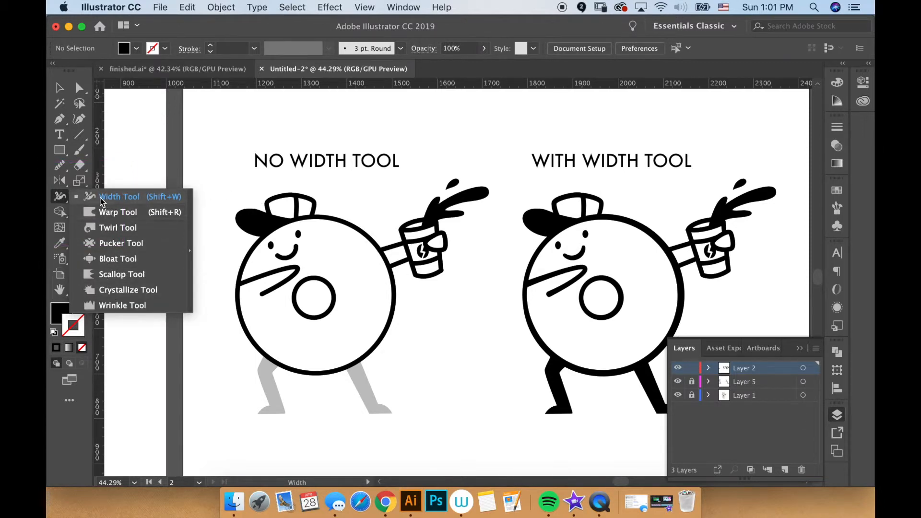
click(163, 197)
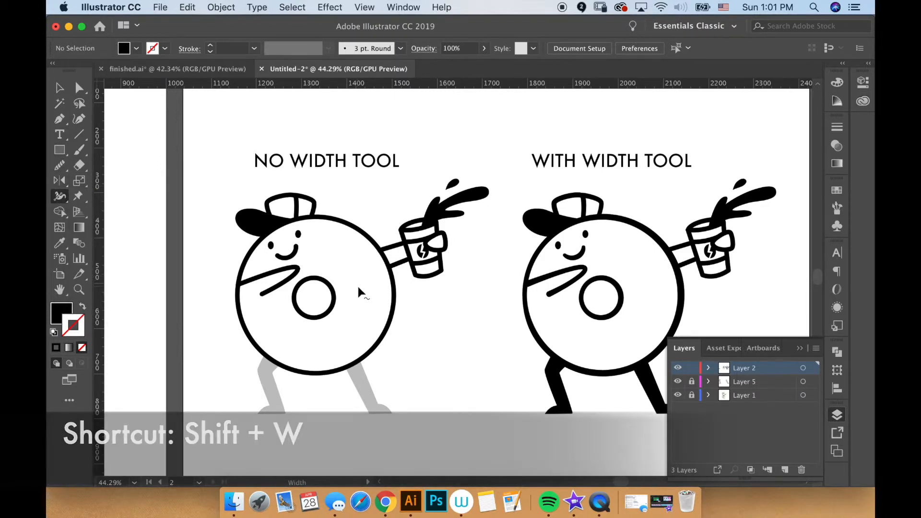
Thicken the right side of the NO WIDTH TOOL doughnut's outer circle to about 17.1 pt with the Width tool, and deselect it.
key(space)
key(z)
drag(352, 280, 388, 323)
key(v)
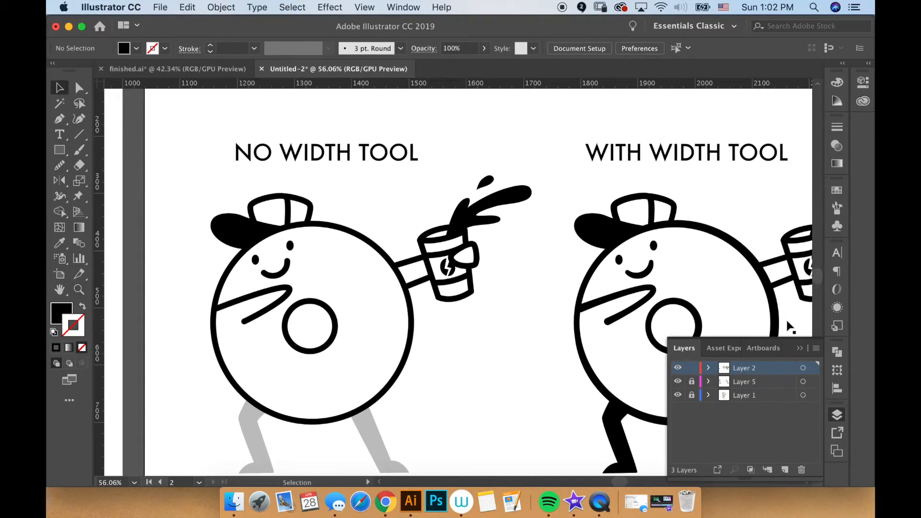
click(799, 348)
click(348, 232)
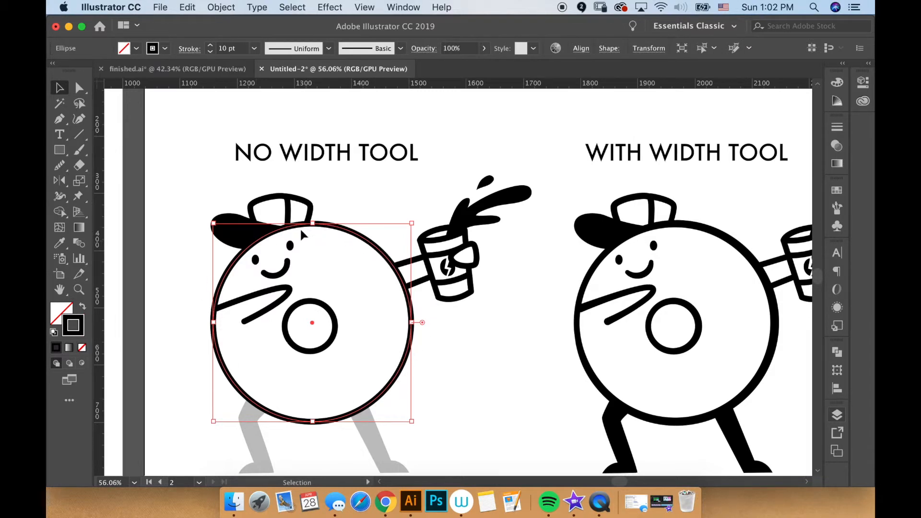
drag(423, 331, 423, 316)
key(super+z)
click(411, 312)
click(80, 89)
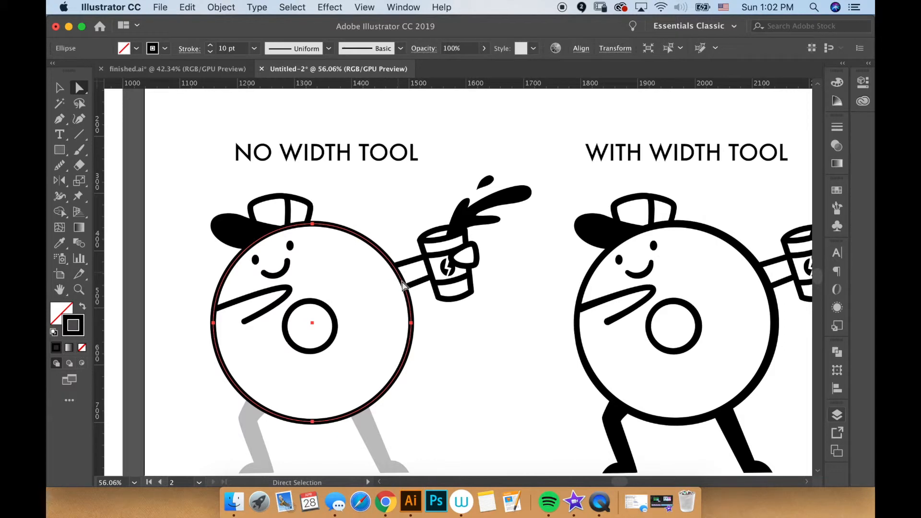
click(61, 198)
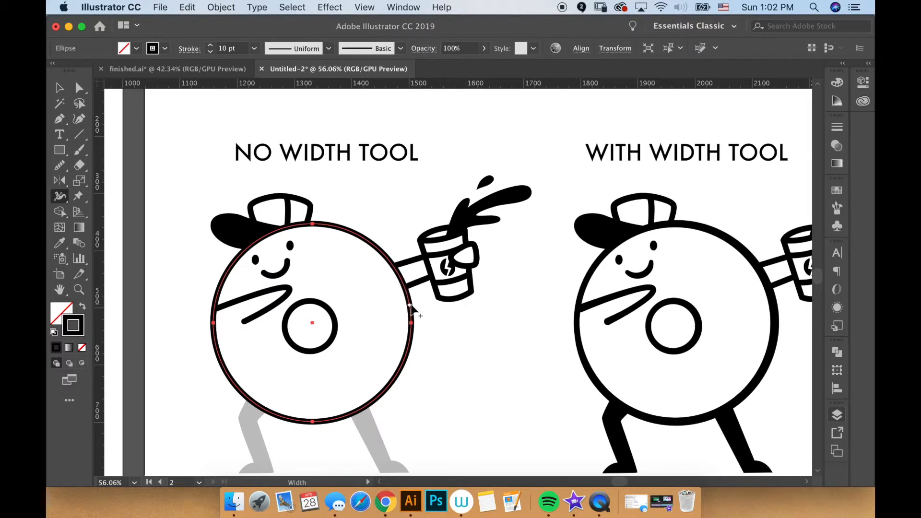
mouse_move(414, 304)
mouse_down()
mouse_move(453, 298)
mouse_move(416, 305)
mouse_up()
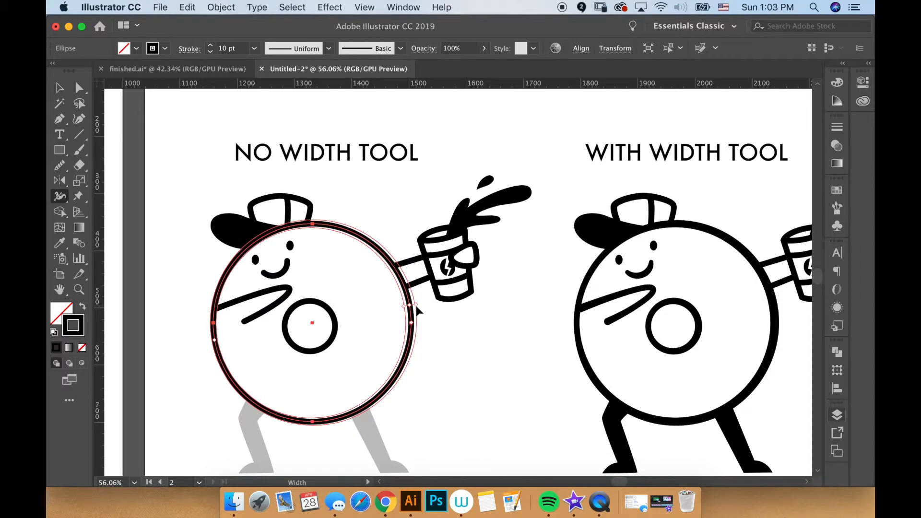
drag(414, 303, 413, 305)
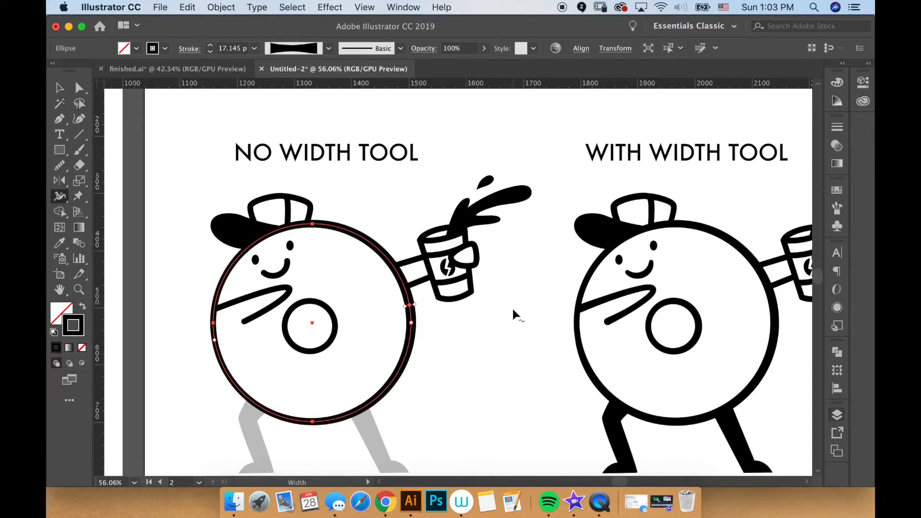
key(v)
click(486, 350)
Thicken the right side of the same doughnut's inner hole circle to about 16.9 pt with the Width tool, and deselect it.
drag(423, 338, 418, 291)
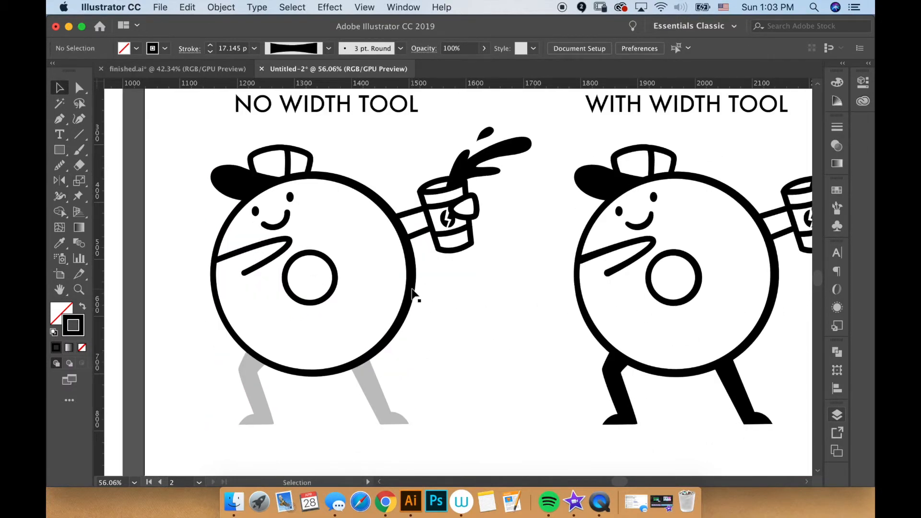
mouse_move(350, 291)
mouse_down()
mouse_move(331, 319)
mouse_move(354, 308)
mouse_up()
key(z)
key(v)
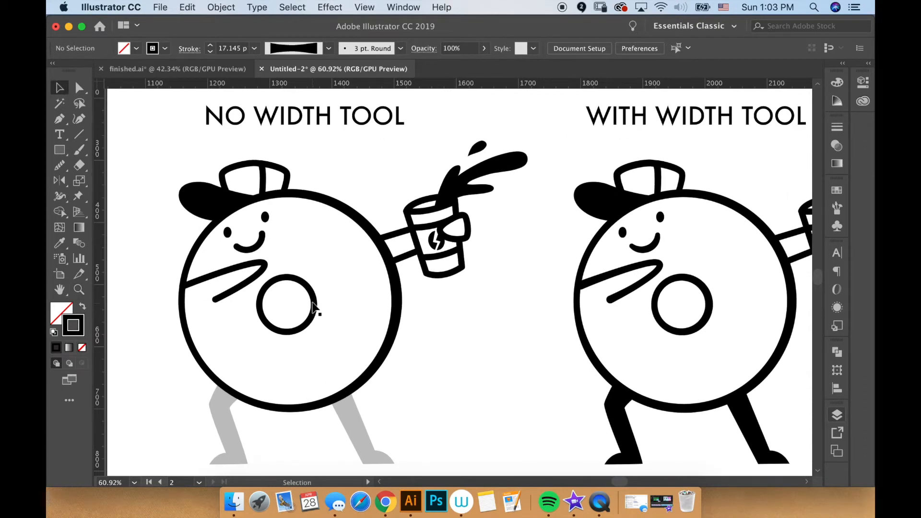
click(314, 311)
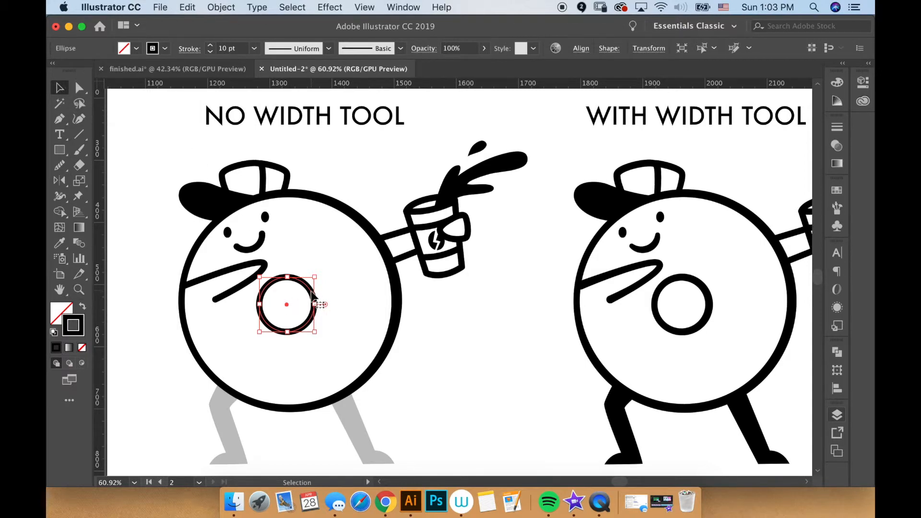
key(a)
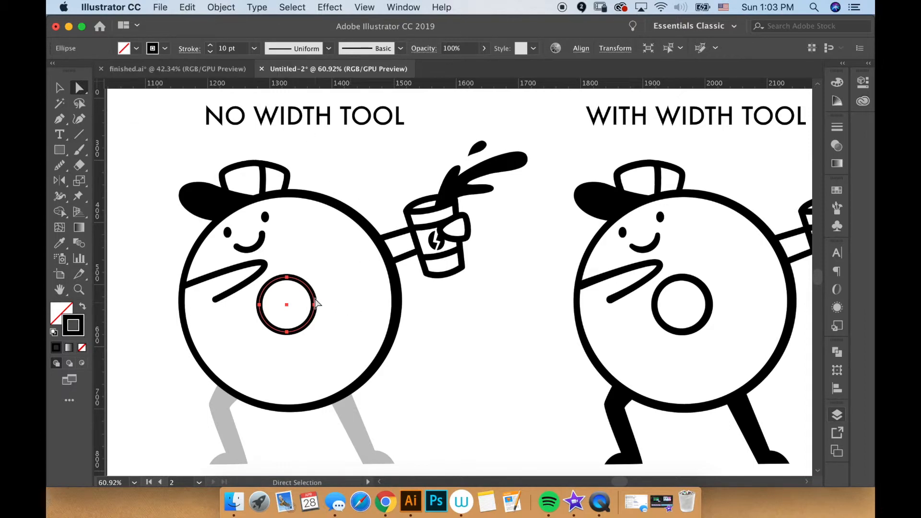
key(shift+w)
drag(318, 298, 318, 298)
key(v)
click(389, 304)
Thin the stroke at the bend of the arm line across the doughnut's body with the Width tool, and deselect it.
key(z)
alt+click(375, 328)
drag(392, 295, 384, 335)
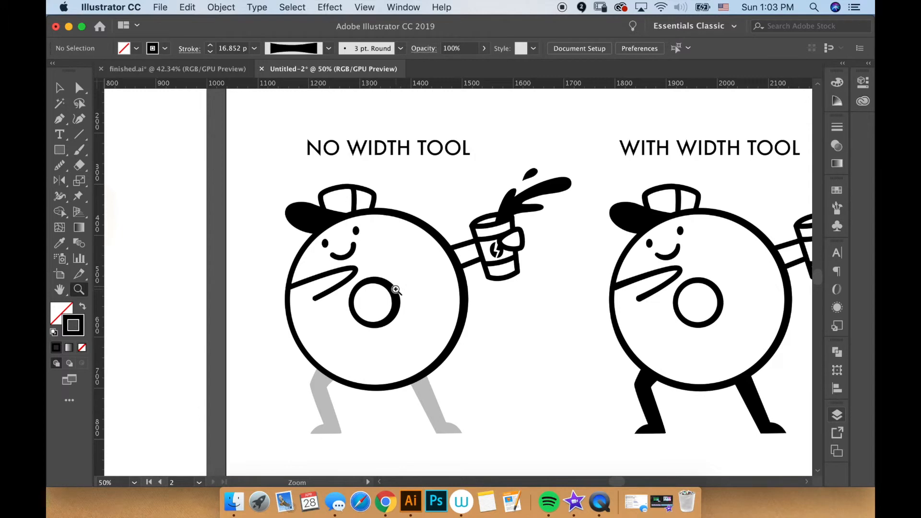
key(space)
drag(388, 273, 455, 283)
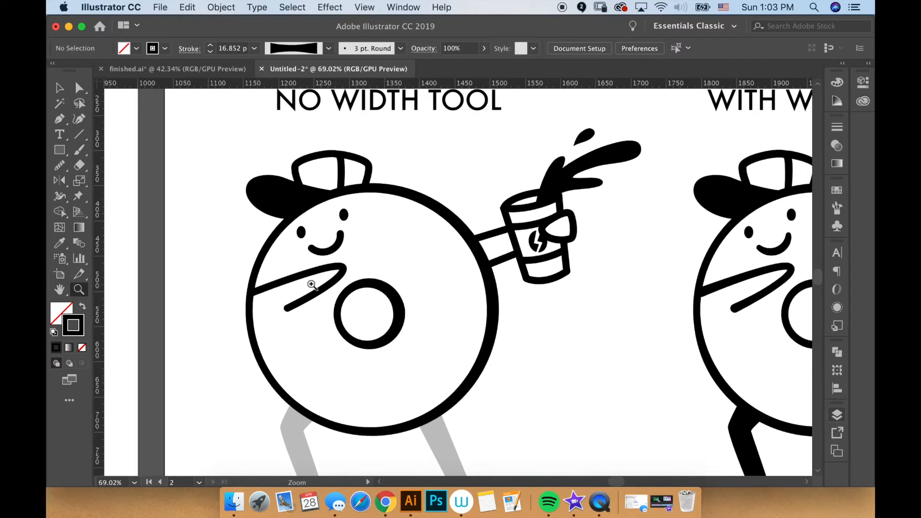
key(v)
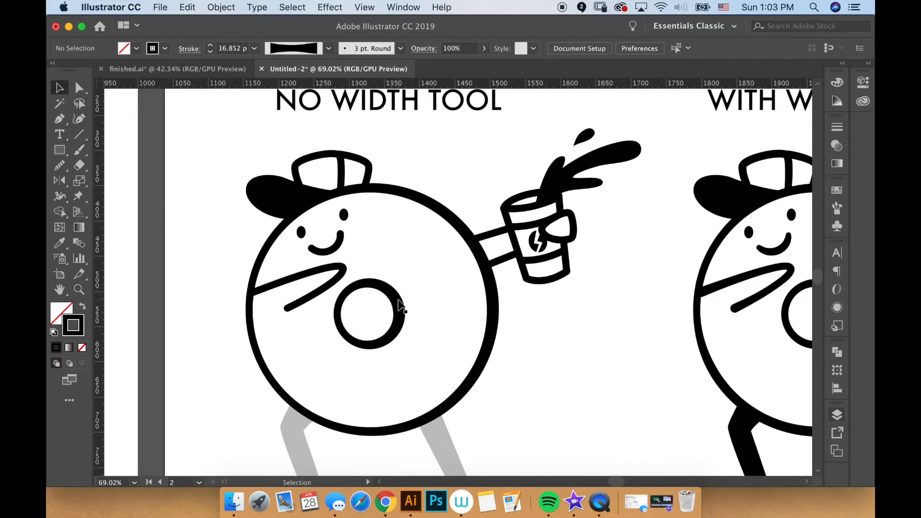
key(super+space)
drag(324, 274, 462, 296)
click(356, 274)
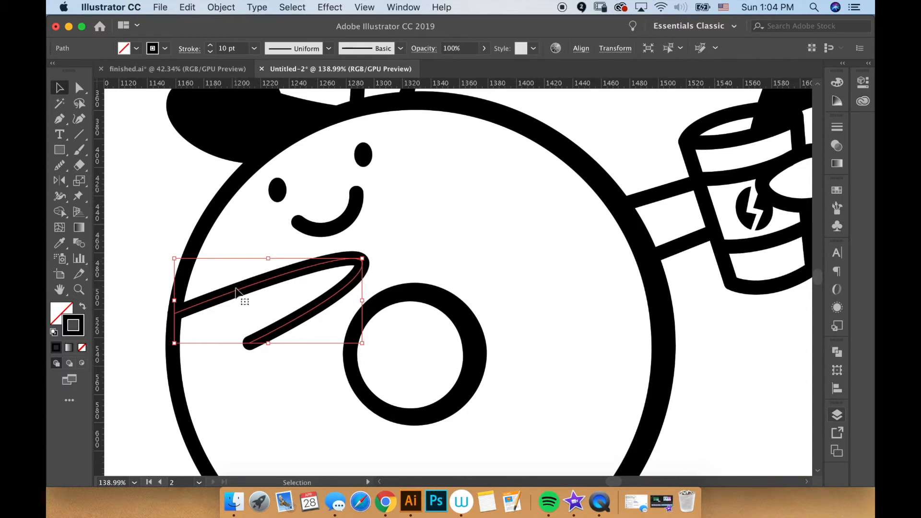
click(80, 88)
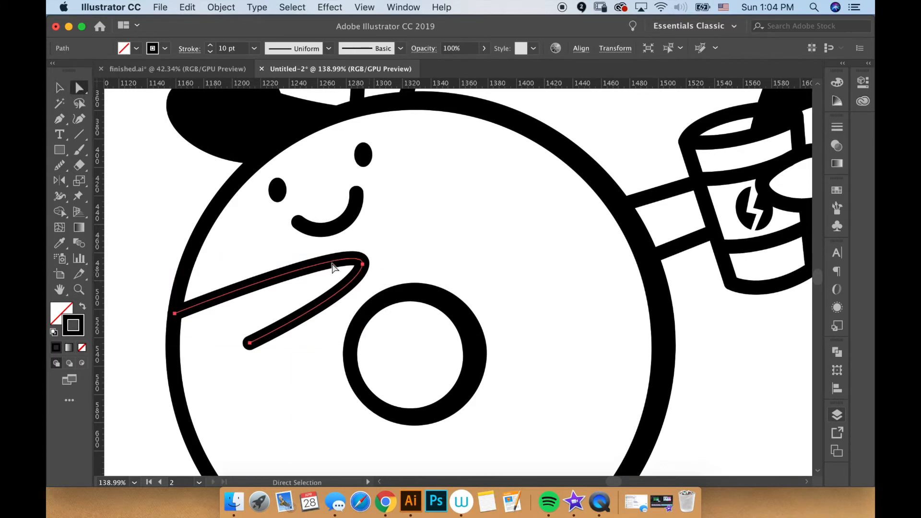
click(62, 197)
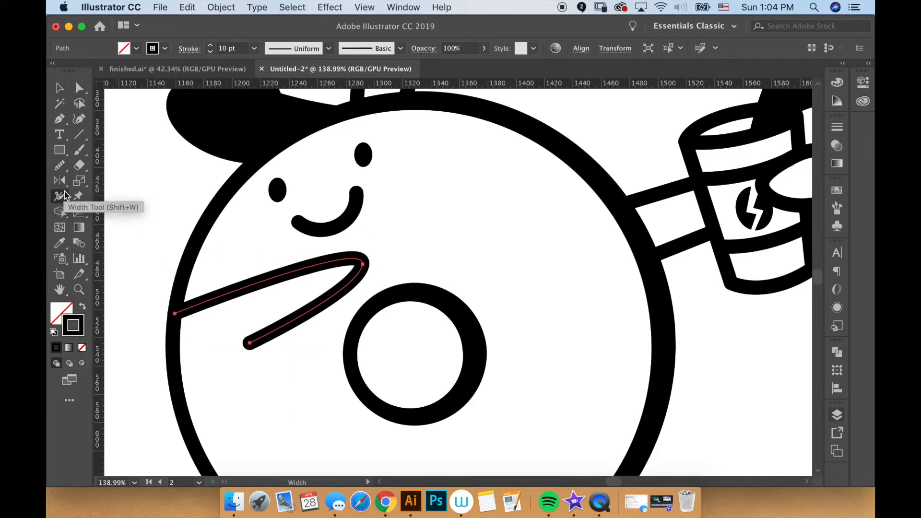
mouse_move(363, 264)
mouse_down()
mouse_move(381, 253)
mouse_move(367, 264)
mouse_up()
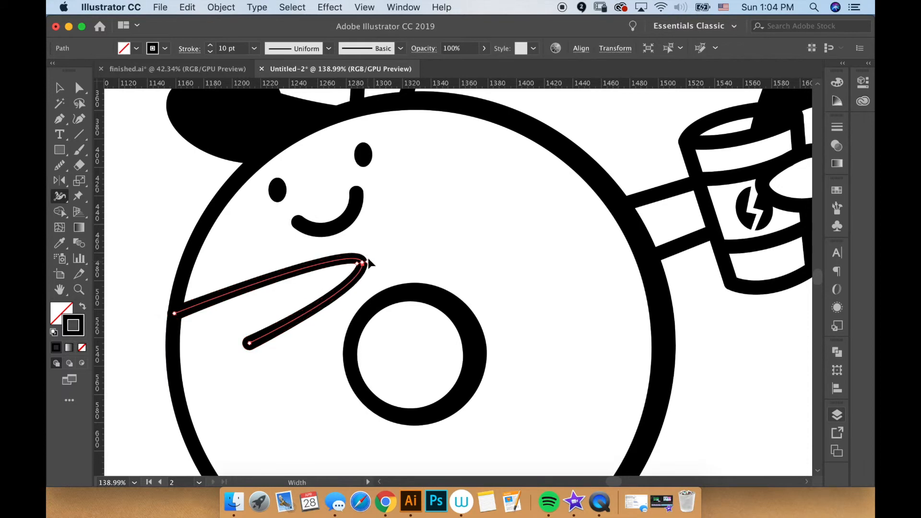
key(v)
click(464, 255)
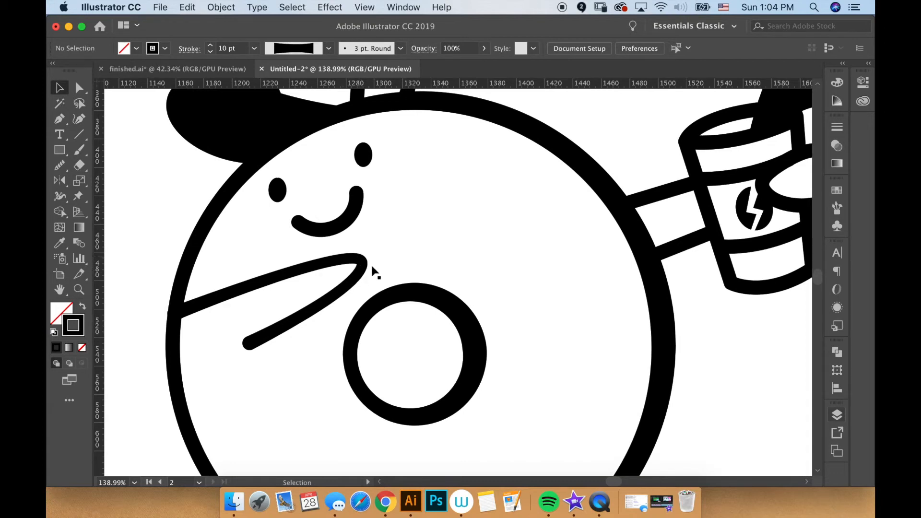
Select the doughnut's smile and thicken its middle to about 15.3 pt with the Width tool.
key(z)
alt+click(398, 266)
alt+click(402, 269)
drag(463, 305, 456, 259)
key(v)
click(456, 259)
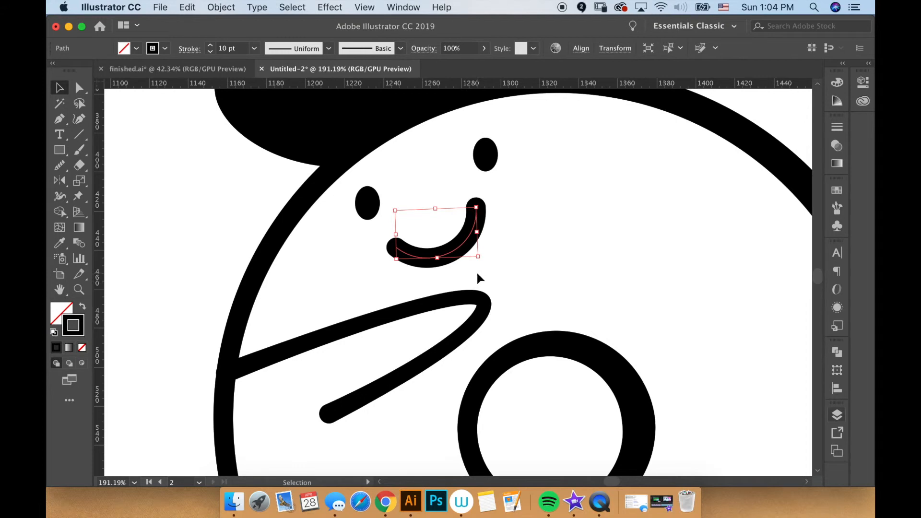
click(79, 90)
key(shift+w)
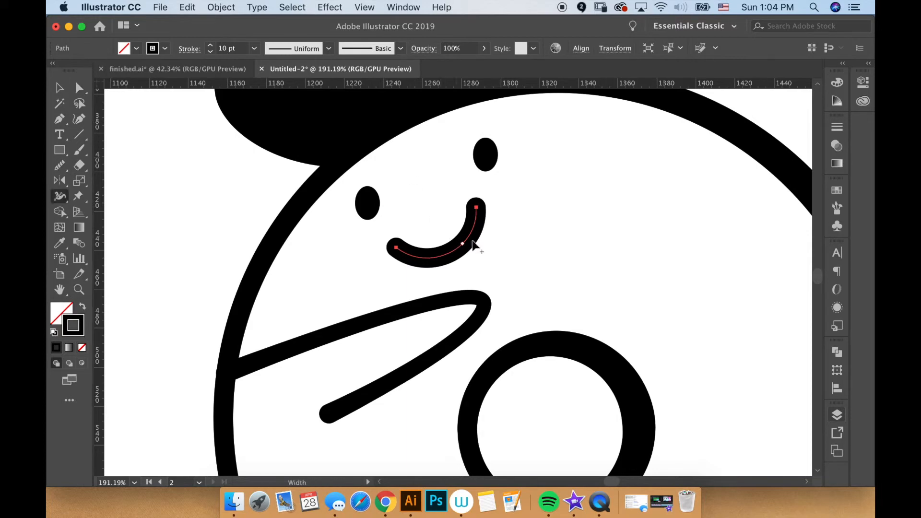
drag(450, 255, 464, 266)
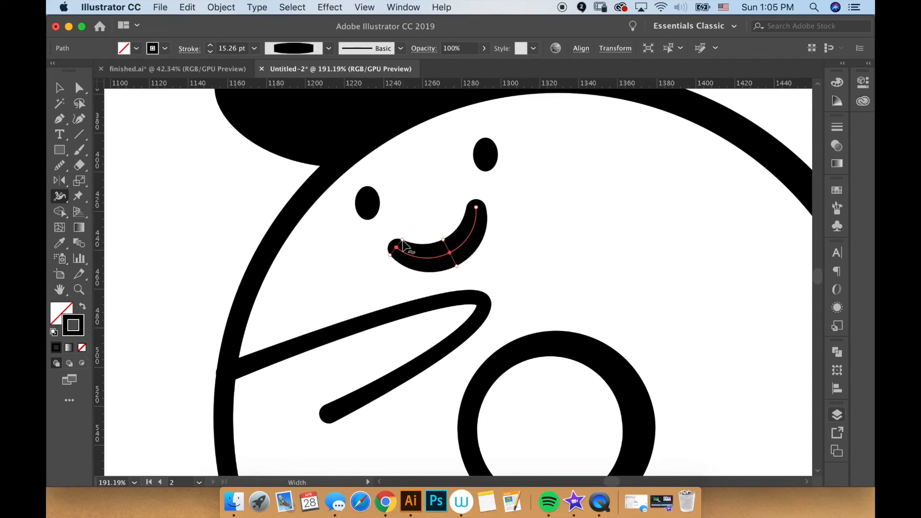
Narrow both ends of the smile, reduce its middle to about 12 pt, then deselect it and review the whole character.
drag(402, 239, 401, 242)
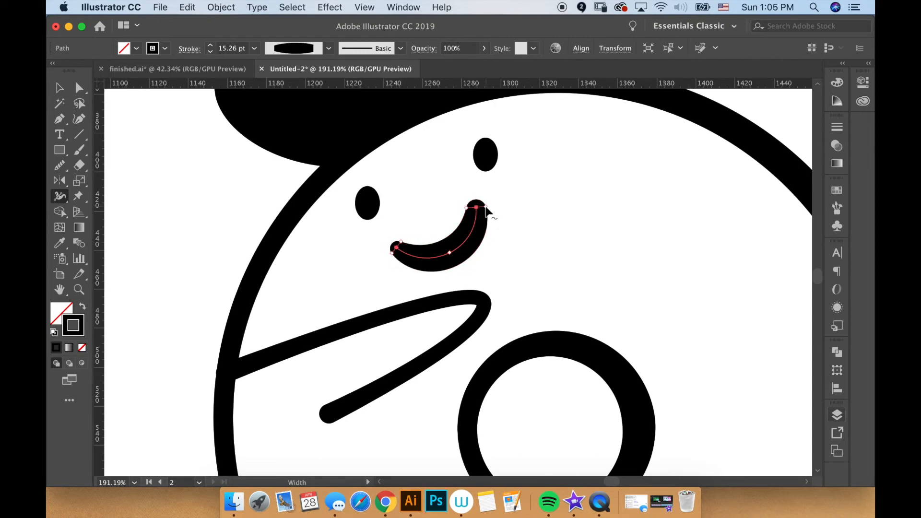
drag(485, 206, 483, 206)
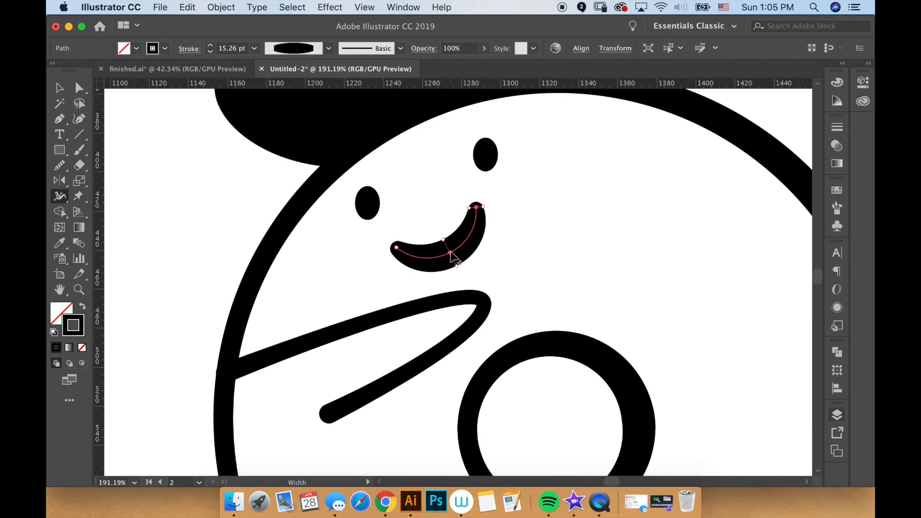
drag(444, 240, 448, 246)
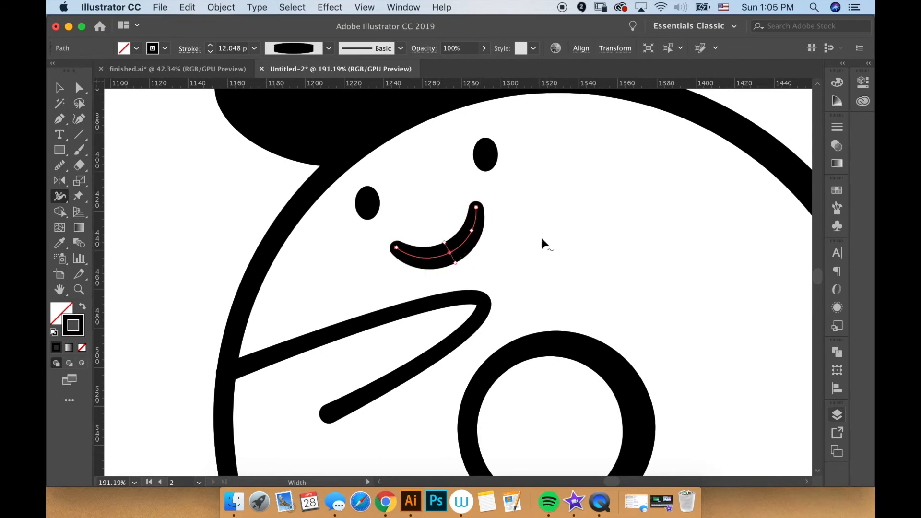
key(v)
click(492, 267)
key(z)
alt+click(450, 286)
alt+click(450, 286)
alt+click(470, 294)
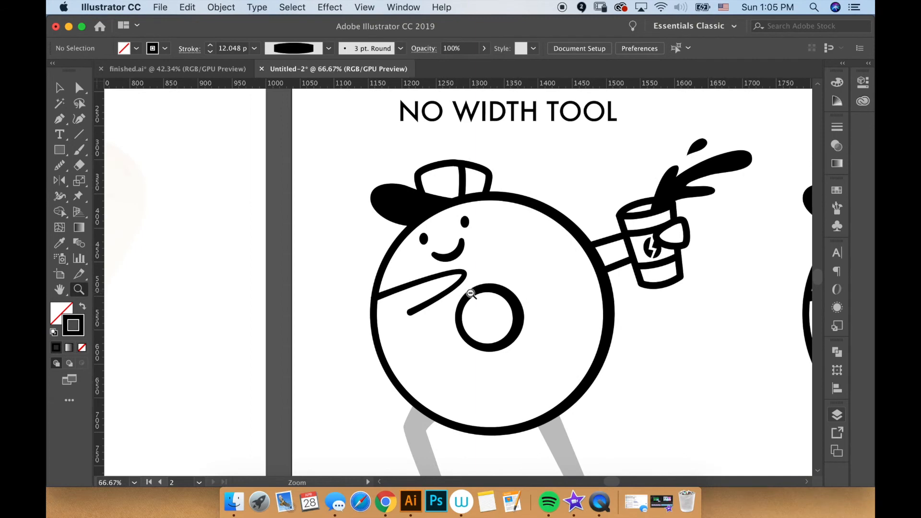
Draw a straight two-point Pen line down the middle of the first doughnut's grey front leg, and deselect it.
click(492, 289)
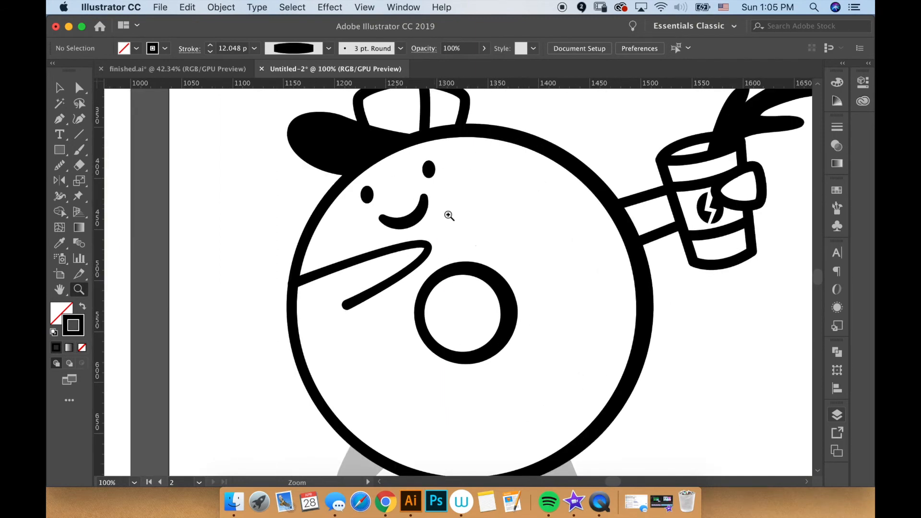
alt+click(472, 271)
alt+click(472, 271)
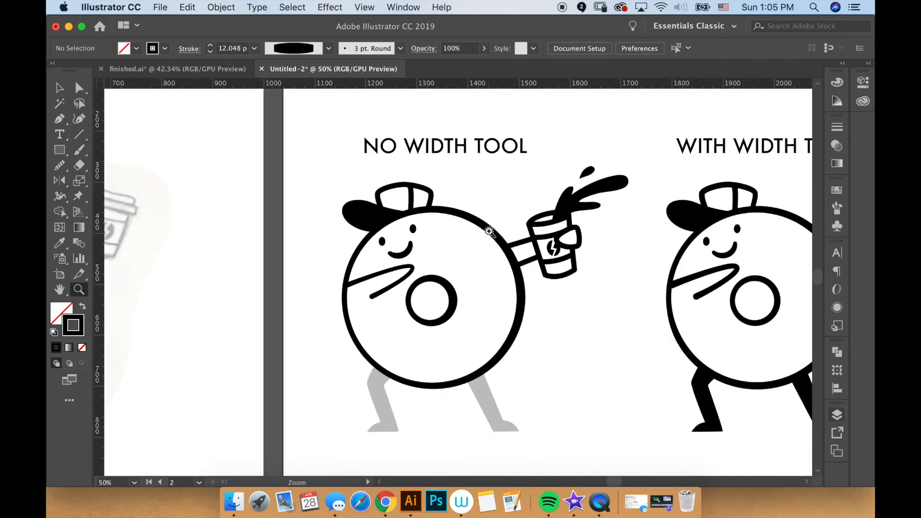
scroll(492, 335, down, 4)
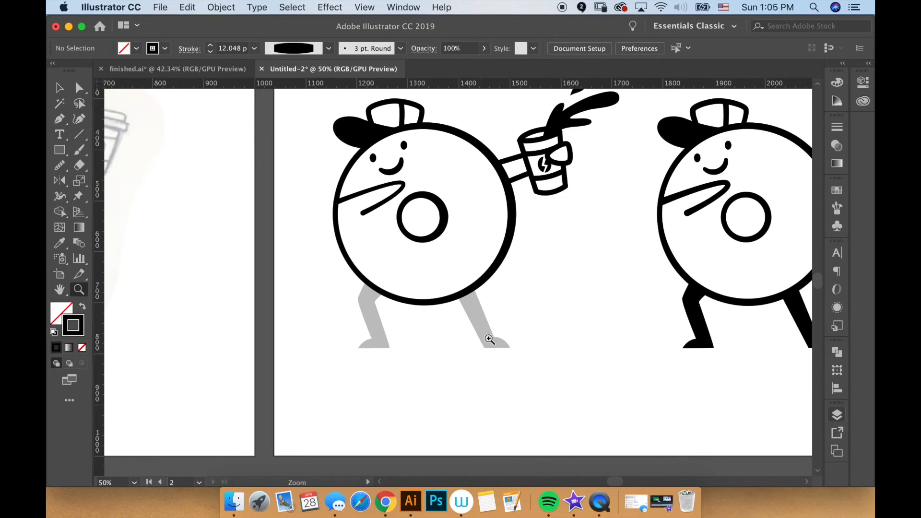
drag(487, 314, 592, 340)
key(v)
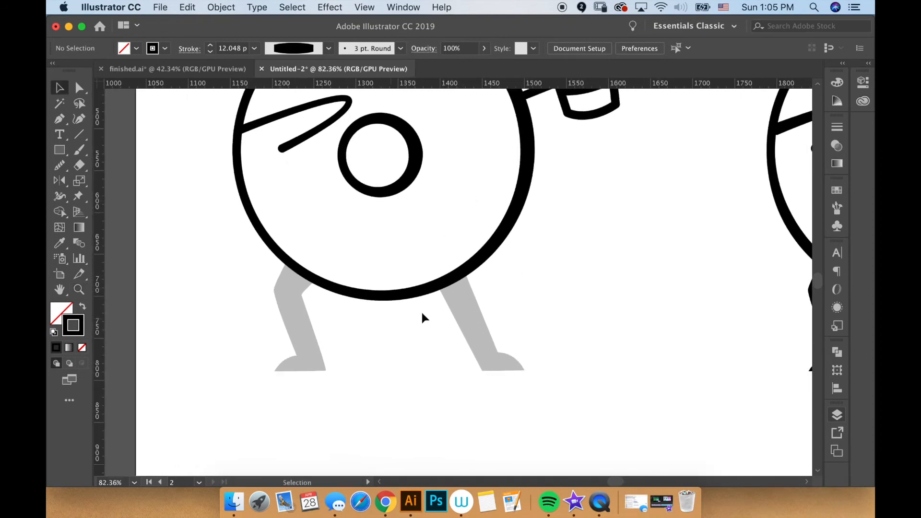
click(60, 118)
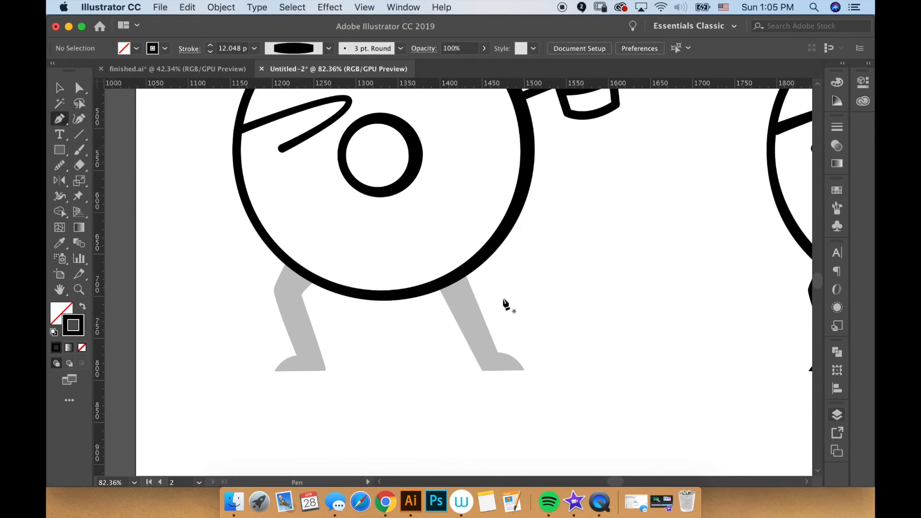
click(451, 279)
click(490, 362)
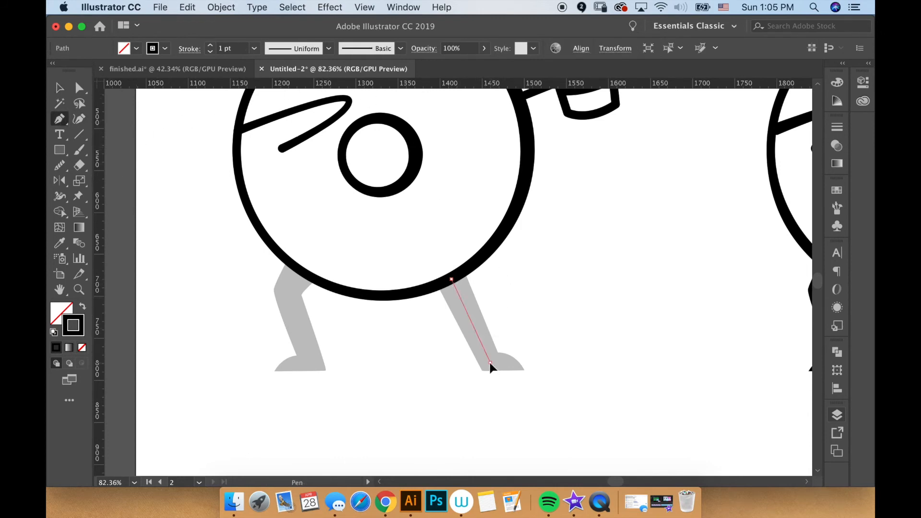
key(v)
click(574, 354)
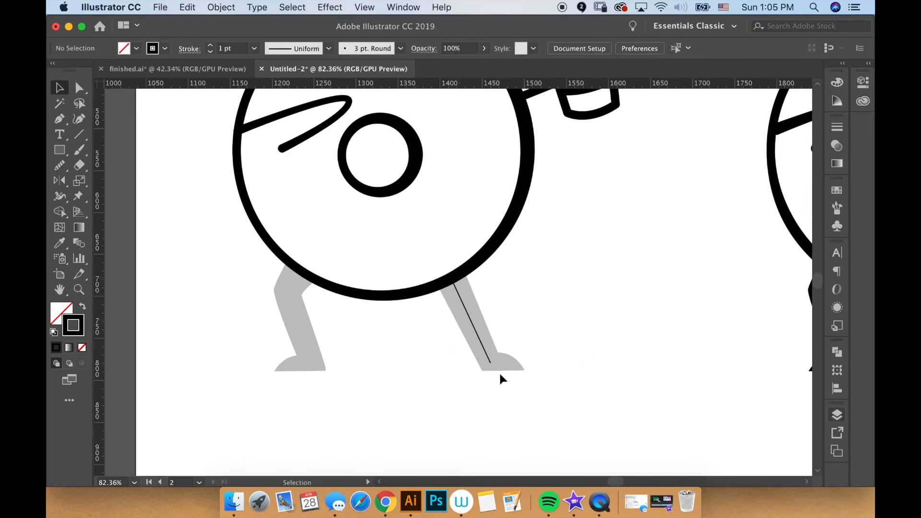
Select the new leg line, set its stroke weight to 24 pt, and deselect it.
click(464, 314)
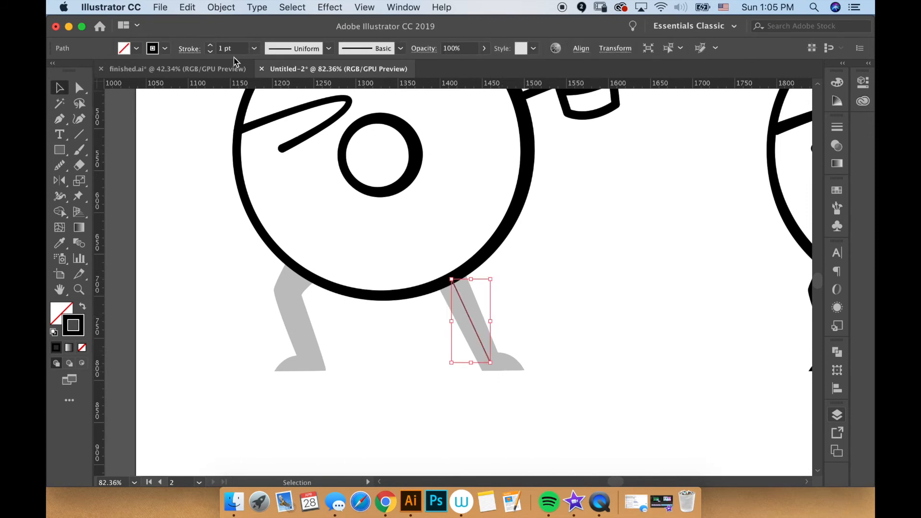
click(211, 47)
click(211, 47)
click(211, 47)
click(211, 47)
click(211, 47)
click(211, 47)
click(211, 47)
click(211, 47)
click(211, 47)
click(211, 47)
click(211, 47)
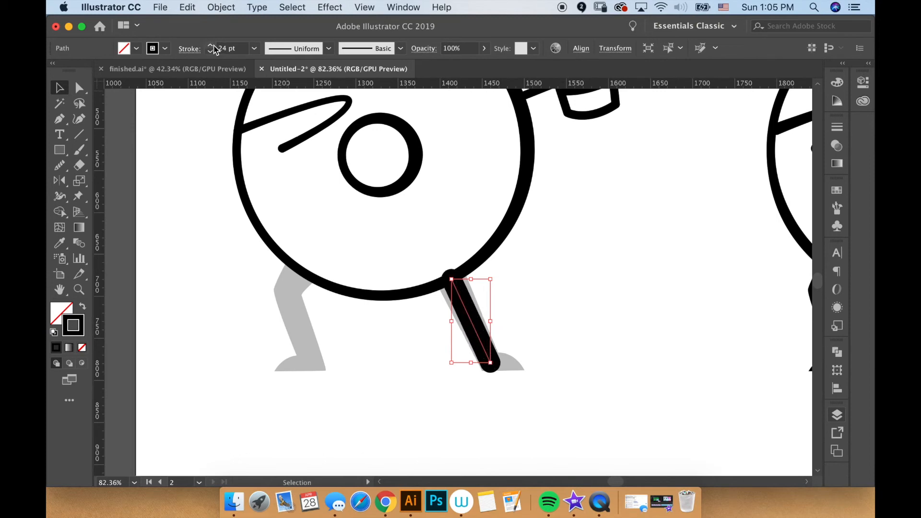
click(559, 278)
Compare butt and round caps on the leg line, apply the butt cap, and deselect it.
click(470, 297)
click(837, 129)
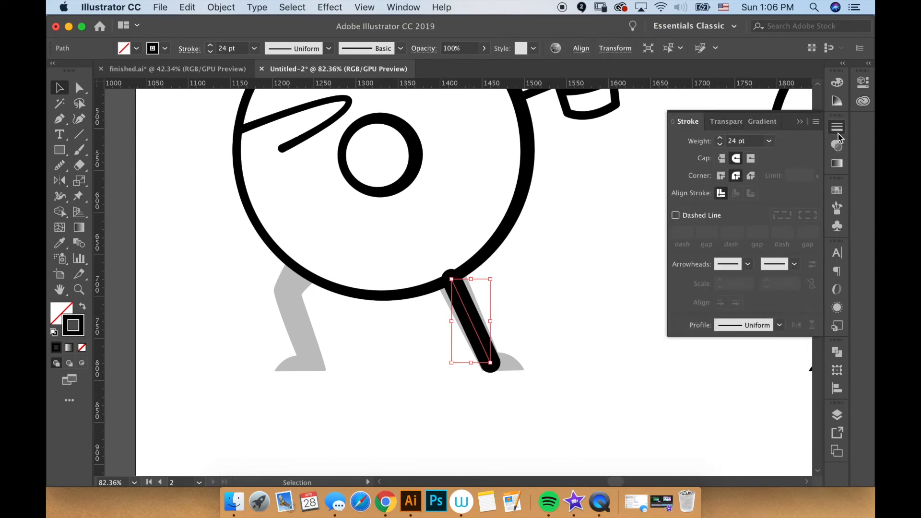
click(721, 158)
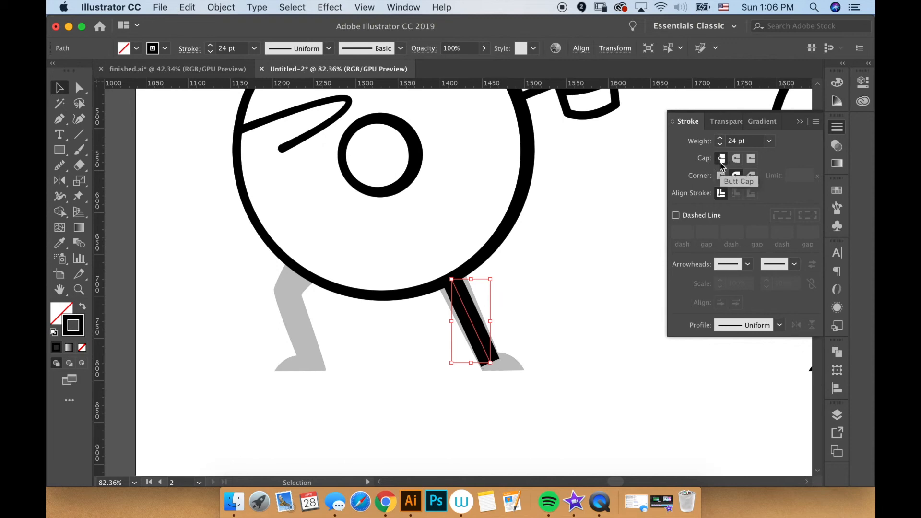
click(736, 162)
click(722, 160)
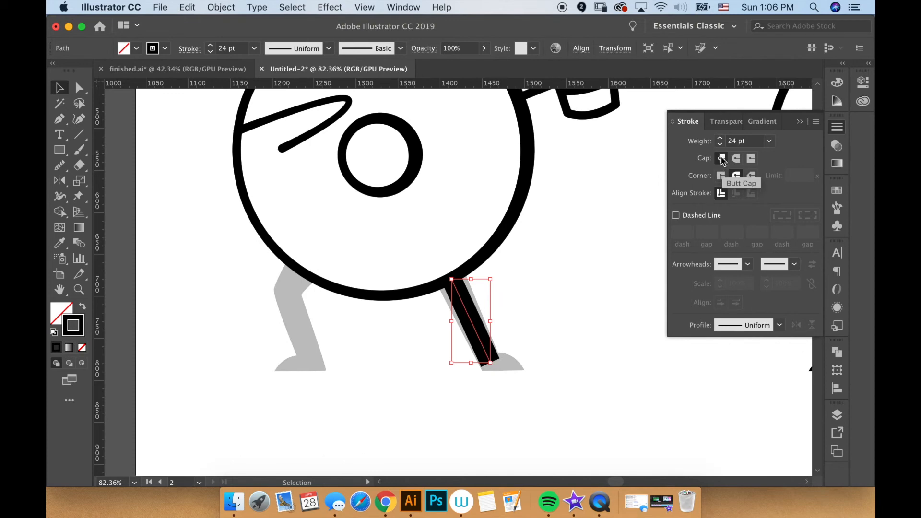
click(522, 269)
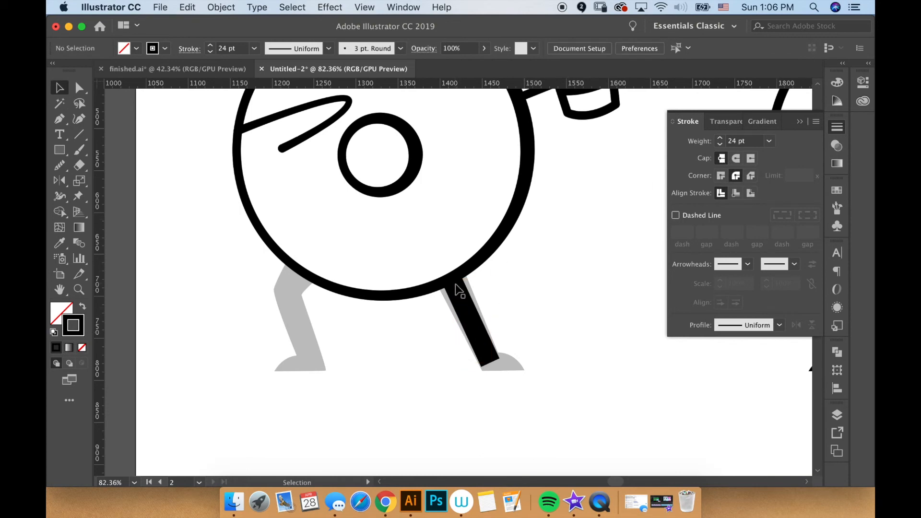
Widen the upper end of the leg line to about 30.4 pt with the Width tool, and deselect it.
click(478, 318)
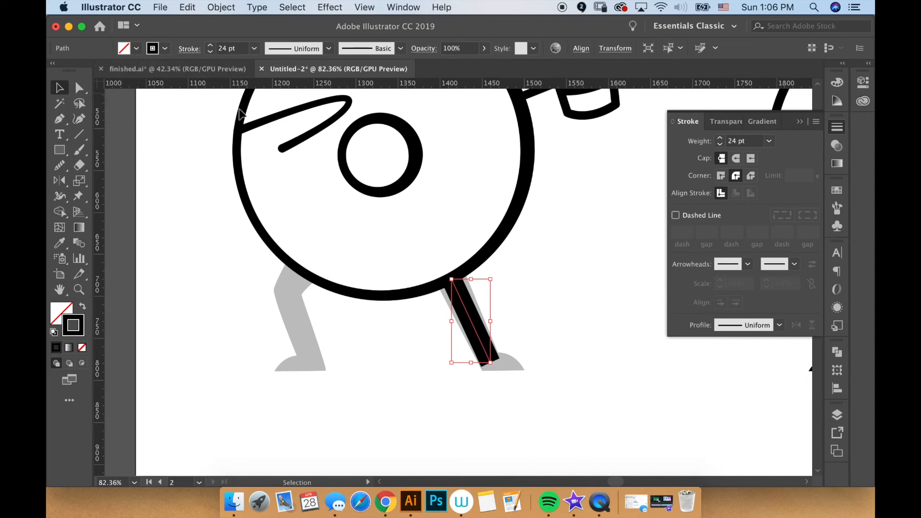
click(77, 87)
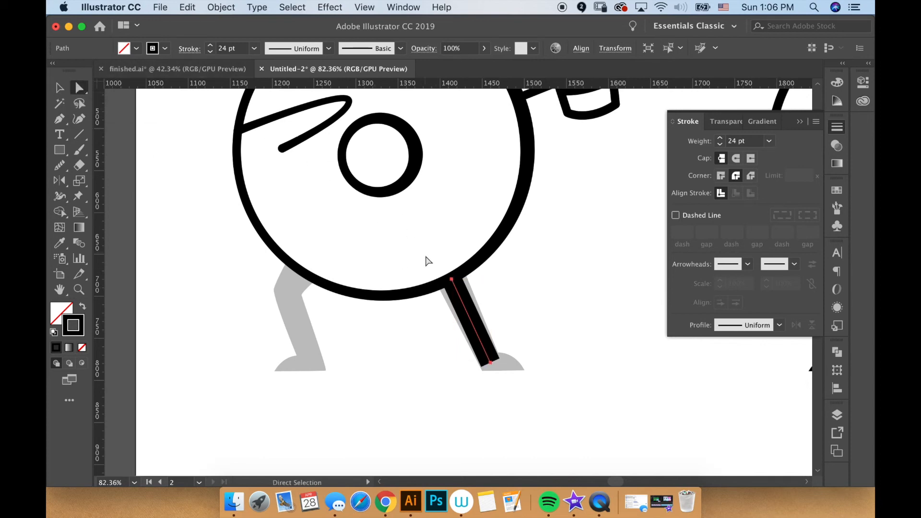
click(59, 196)
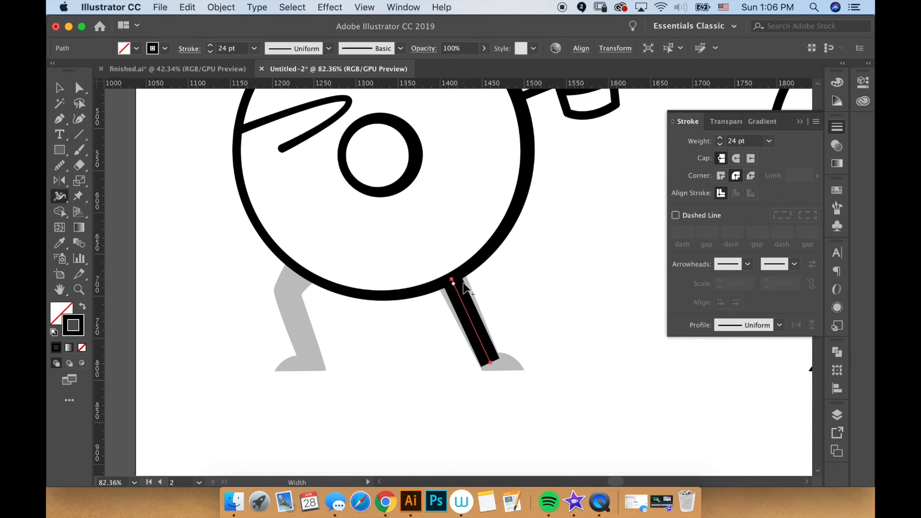
drag(463, 281, 464, 275)
key(super+z)
key(v)
click(553, 263)
drag(564, 375, 523, 360)
Widen the leg's upper end further to about 36.3 pt with the Width tool to cover the grey shape, and deselect it.
key(z)
drag(472, 284, 532, 327)
key(a)
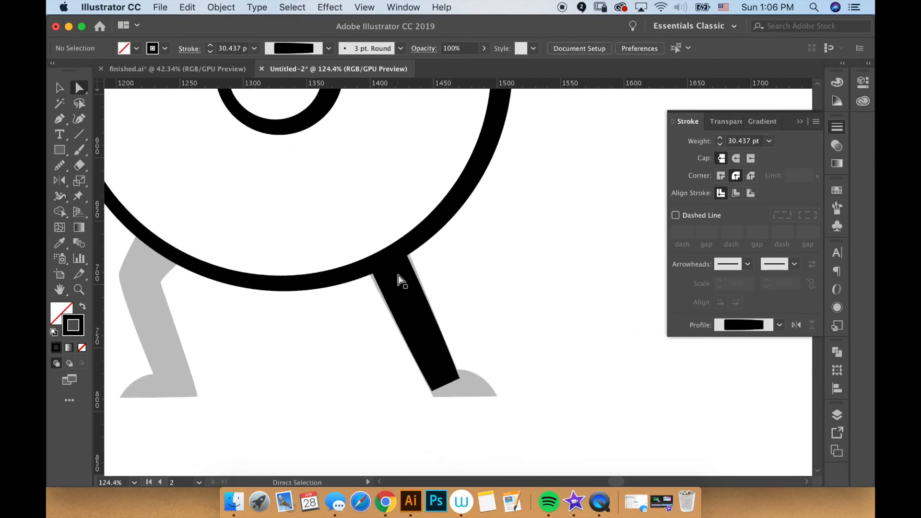
click(387, 259)
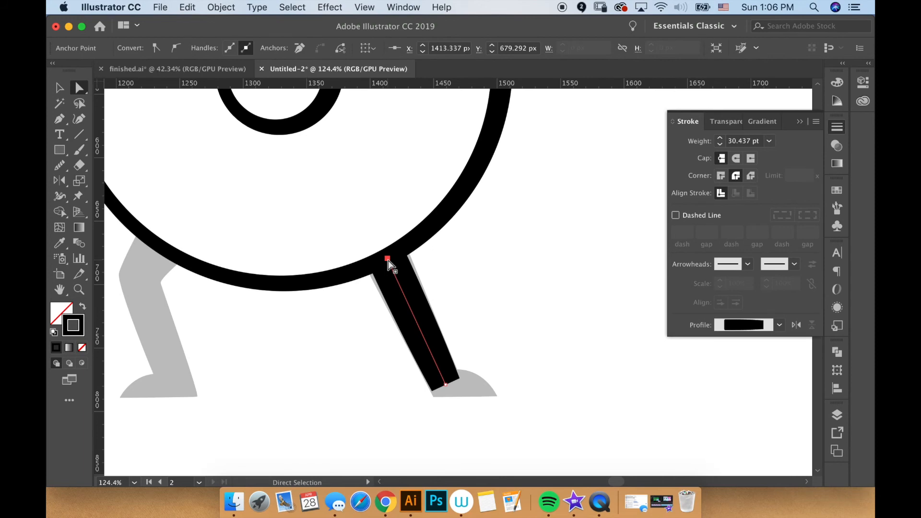
key(shift+w)
drag(372, 273, 365, 272)
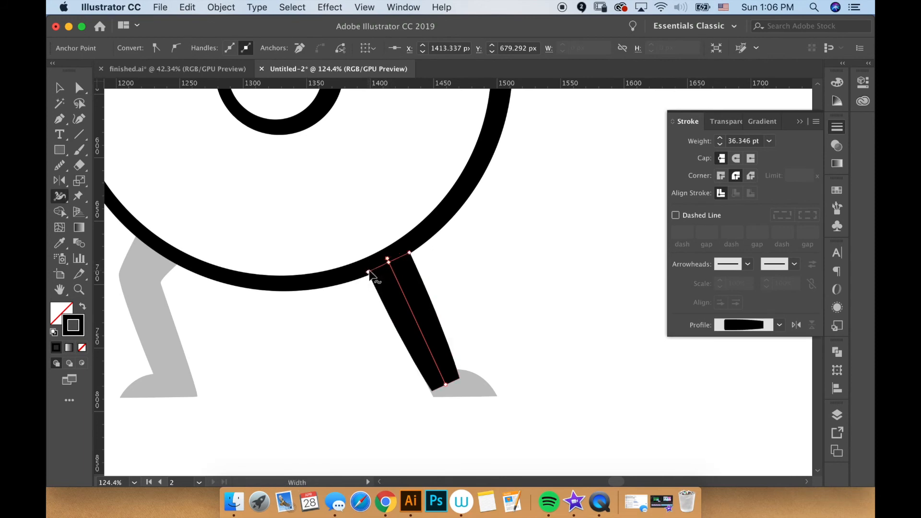
key(v)
click(473, 306)
Examine the tapered leg up close and together with the whole doughnut body.
key(z)
alt+click(475, 306)
alt+click(475, 306)
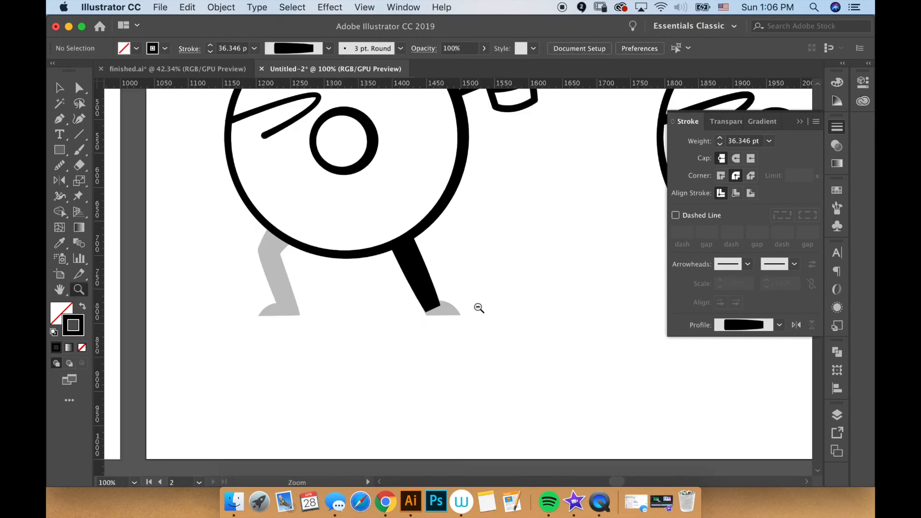
alt+click(481, 312)
click(480, 310)
click(455, 291)
key(space)
drag(373, 245, 464, 386)
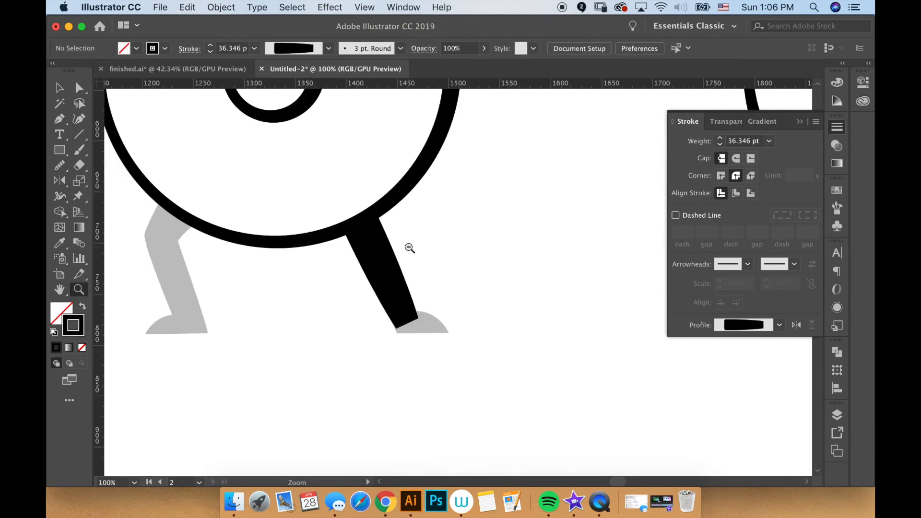
alt+click(410, 249)
alt+click(427, 269)
drag(508, 302, 553, 304)
key(v)
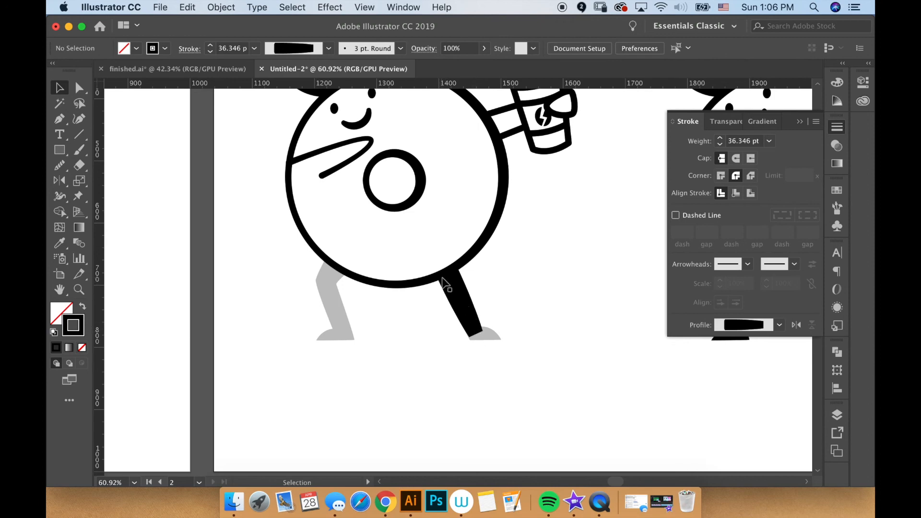
Draw a closed Pen shape with a curved upper edge over the grey foot, and adjust its heel anchor point.
key(z)
drag(498, 324, 548, 329)
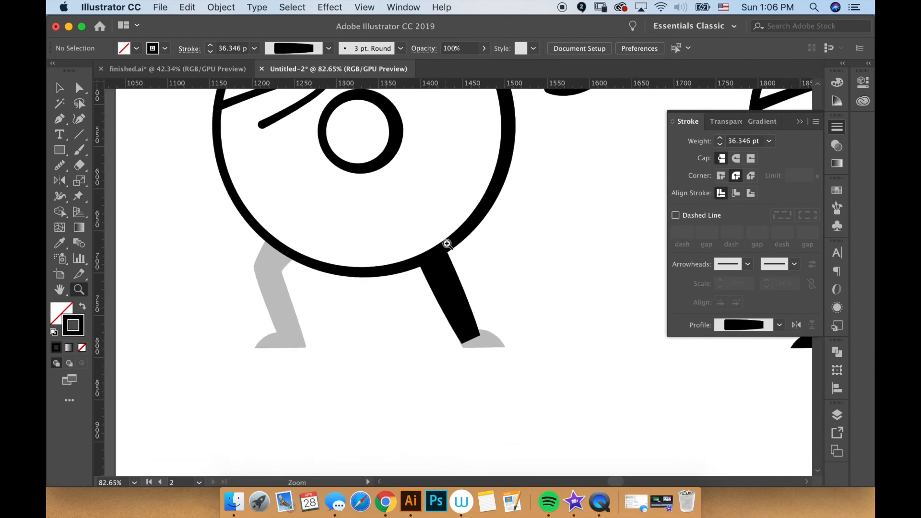
key(p)
click(462, 343)
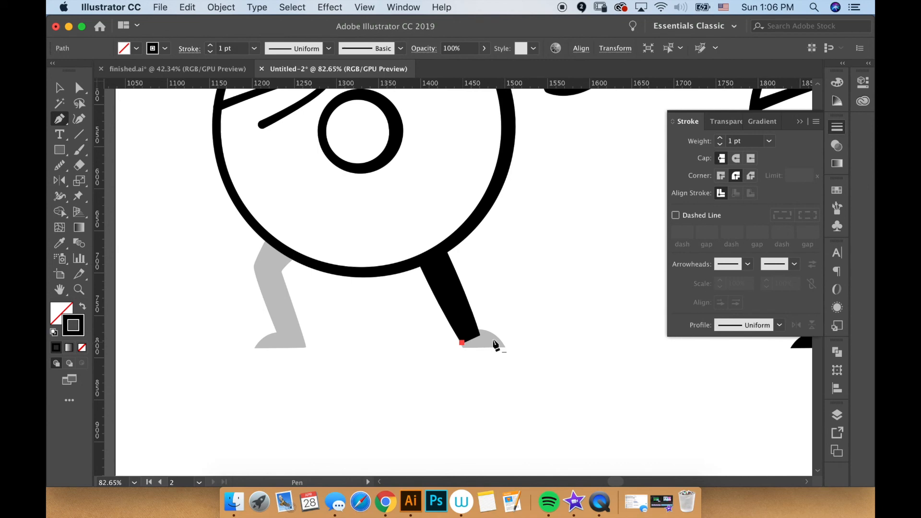
drag(517, 372, 532, 383)
click(505, 346)
click(462, 342)
key(z)
click(464, 341)
key(a)
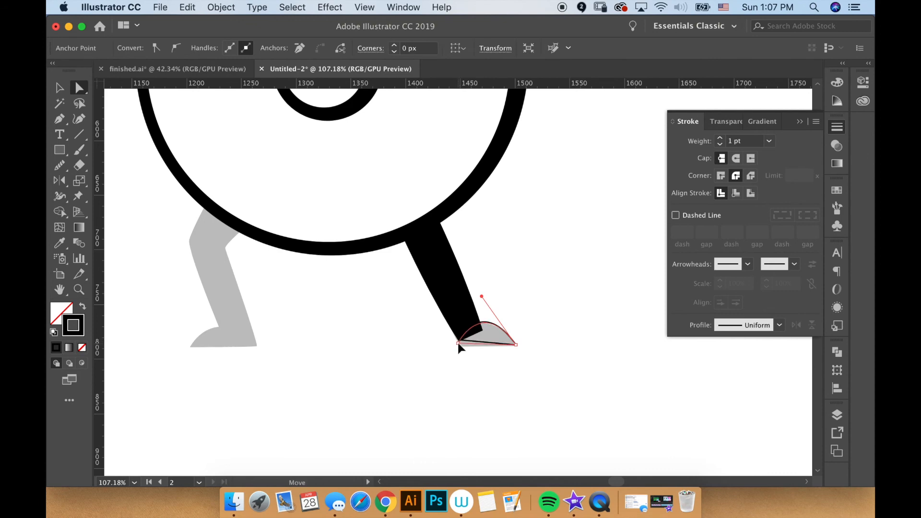
click(458, 342)
Fill the foot shape with solid black and deselect it.
click(66, 313)
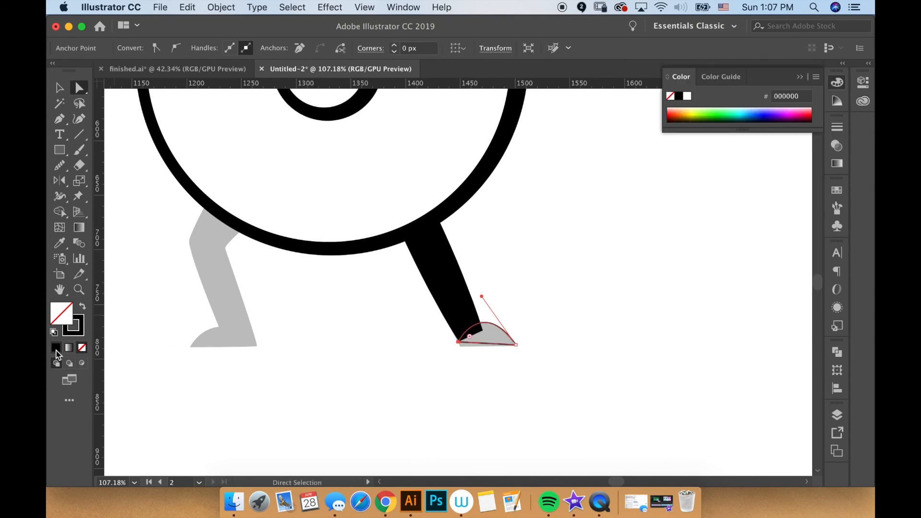
click(56, 348)
click(559, 293)
Review the leg with its foot and compare the two doughnut characters side by side.
key(z)
alt+click(480, 270)
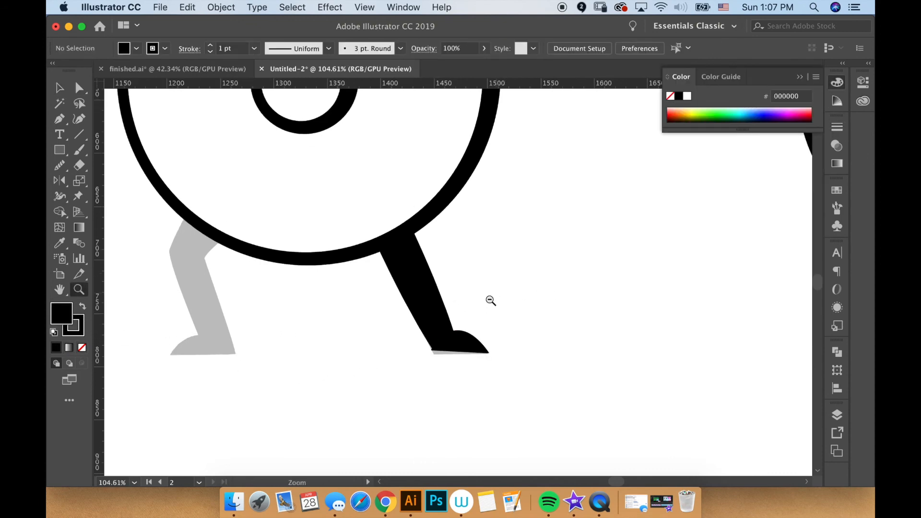
alt+click(462, 278)
alt+click(466, 288)
alt+click(475, 259)
alt+click(484, 238)
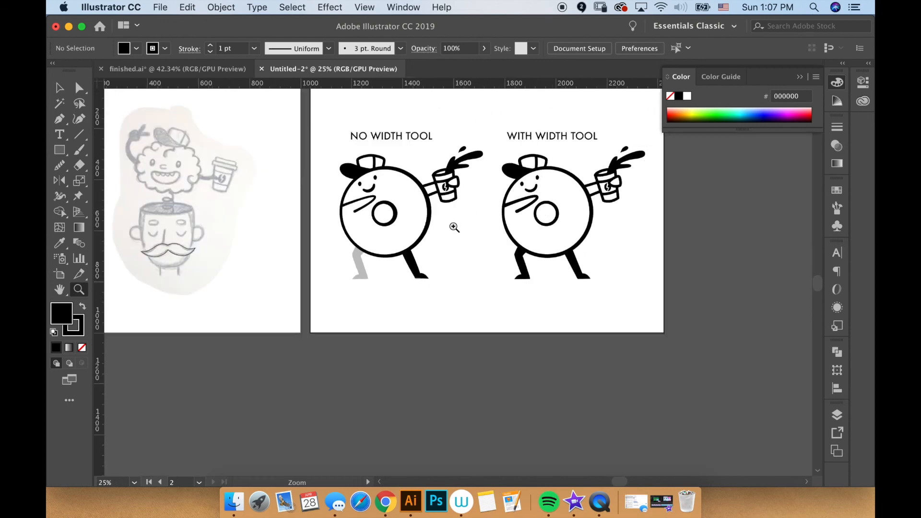
drag(426, 250, 520, 287)
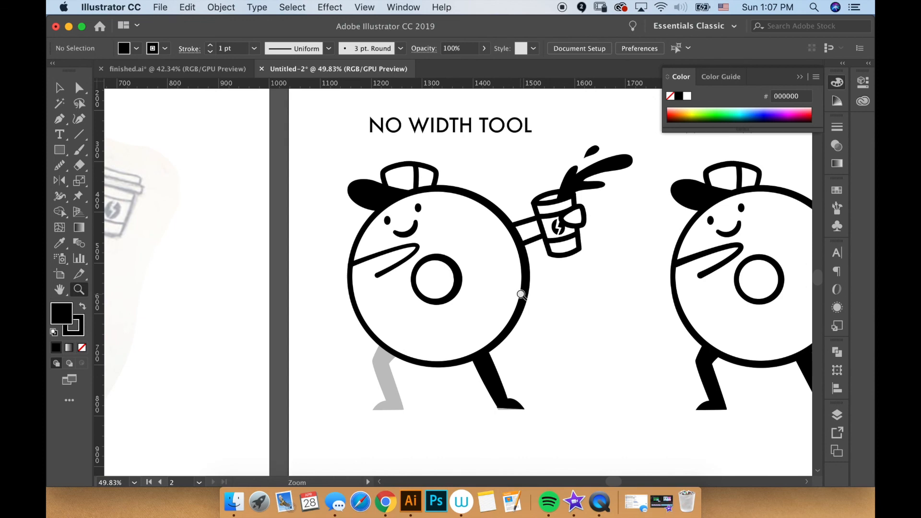
key(v)
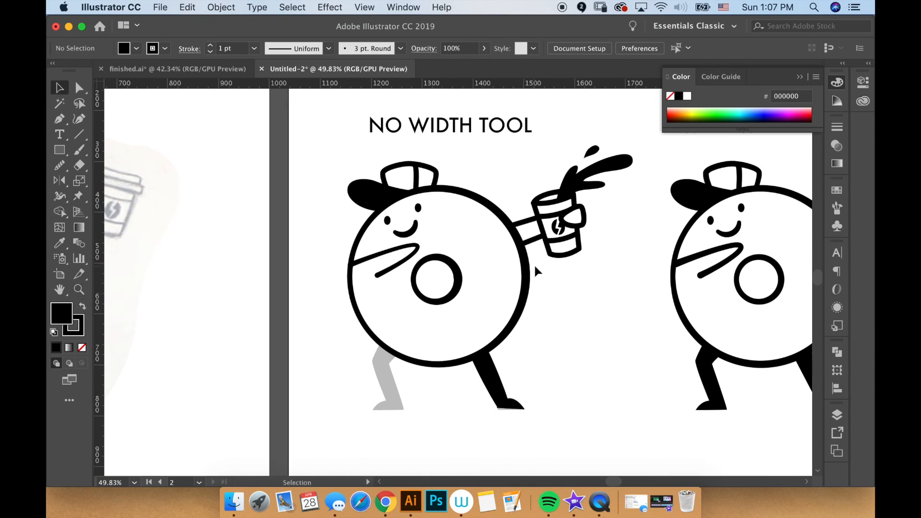